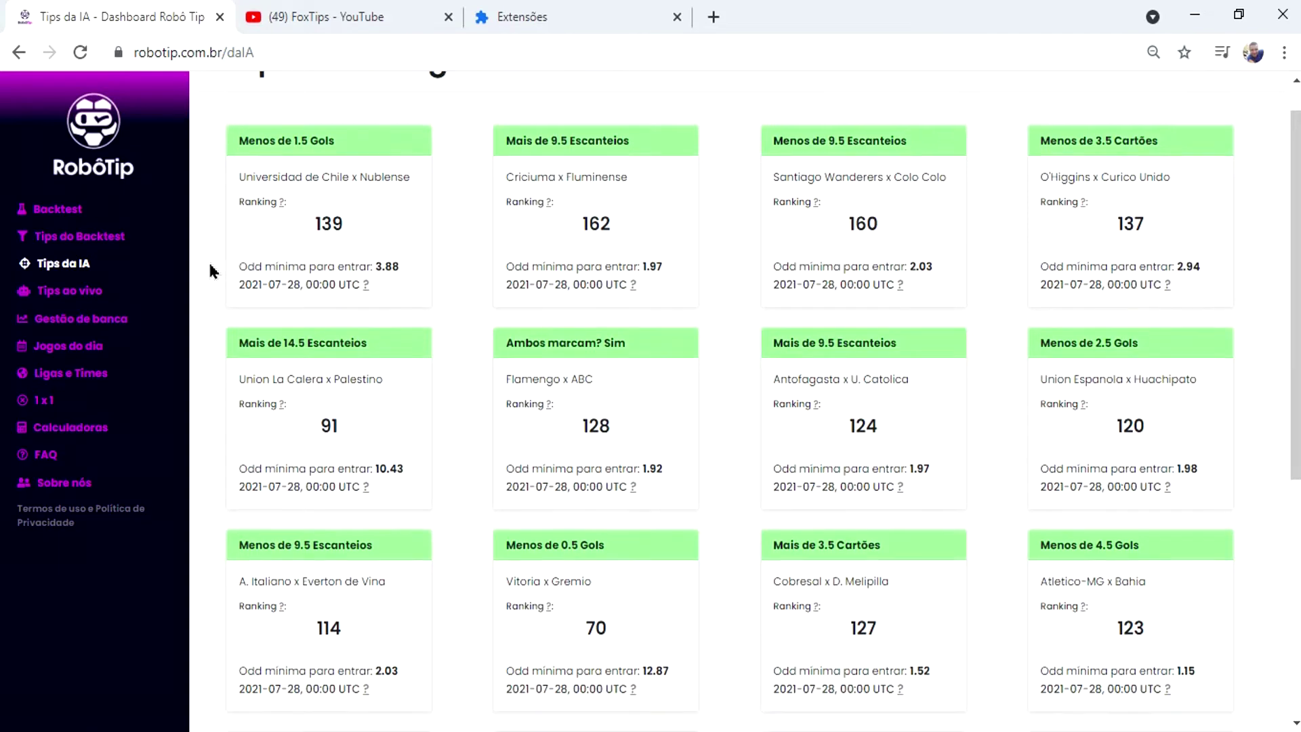
- Review the AI tips cards, highlighting the Santiago Wanderers x Colo Colo market and minimum odds and the Union Espanola x Huachipato minimum odds
scroll(212, 271, down, 5)
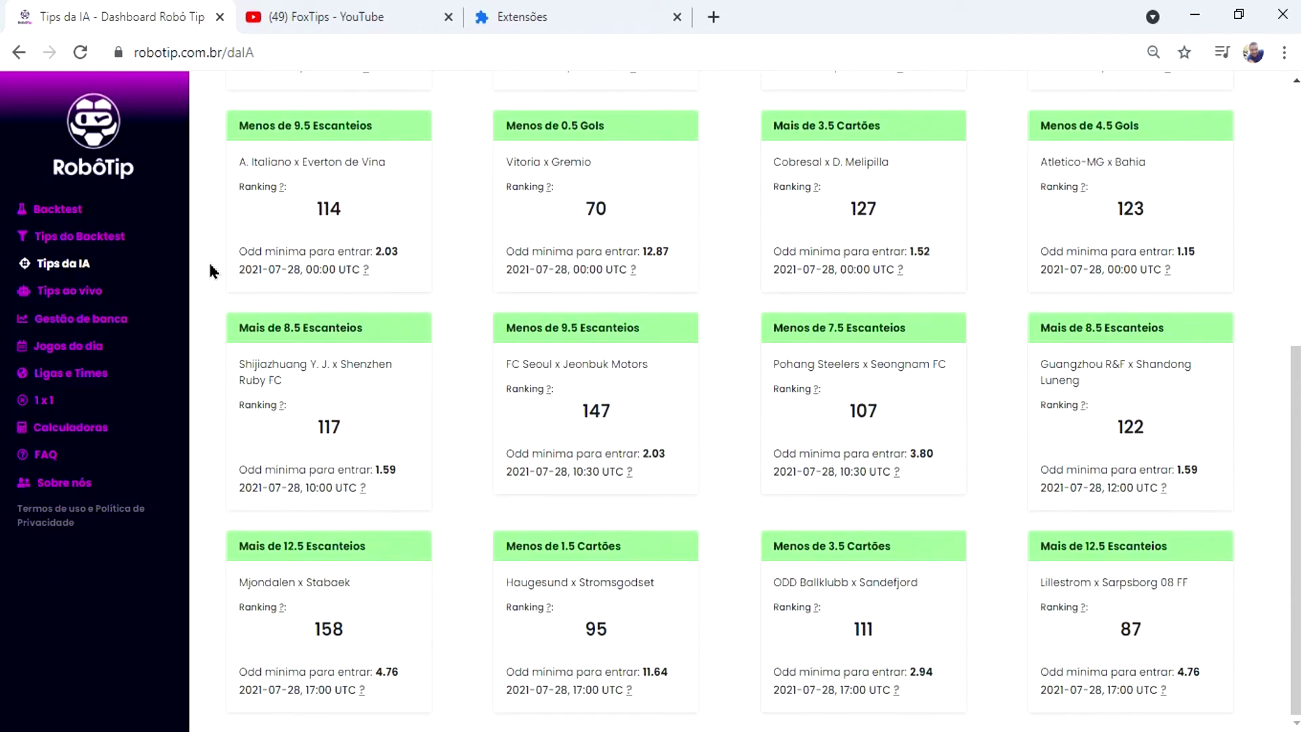
scroll(212, 271, up, 3)
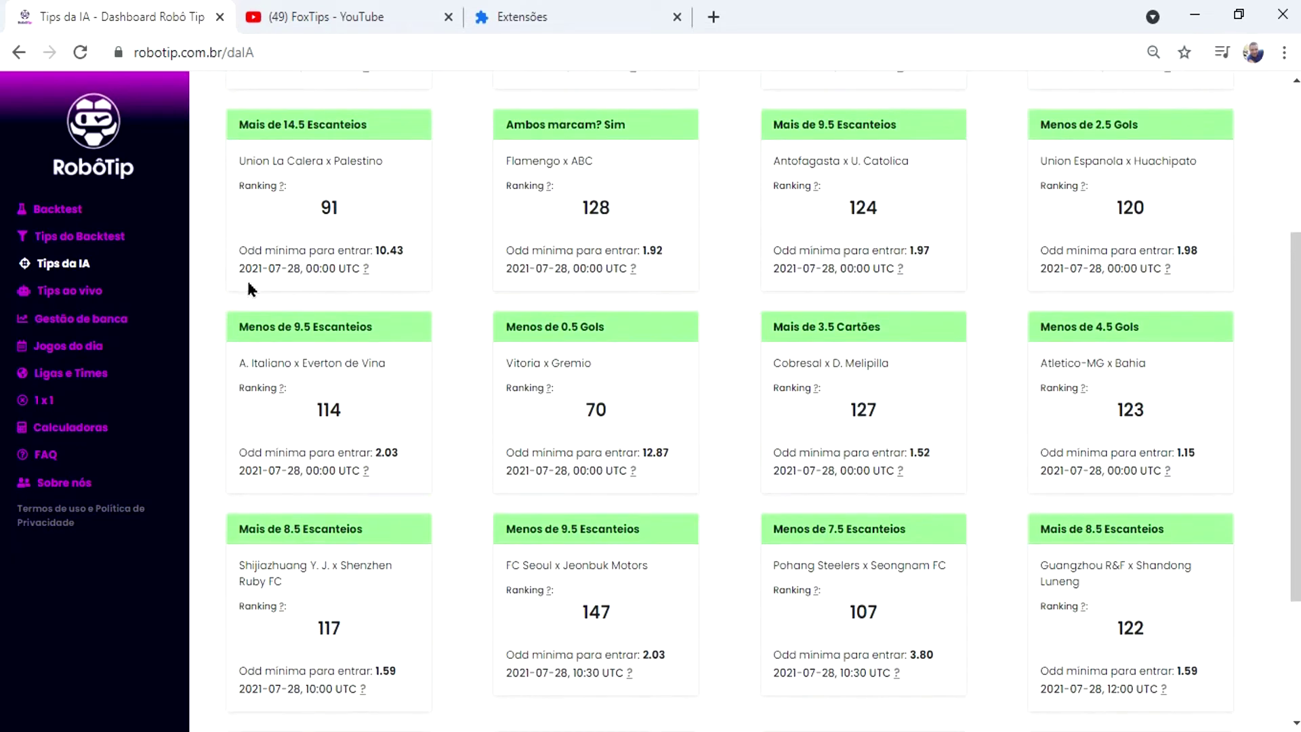
drag(1294, 351, 1294, 205)
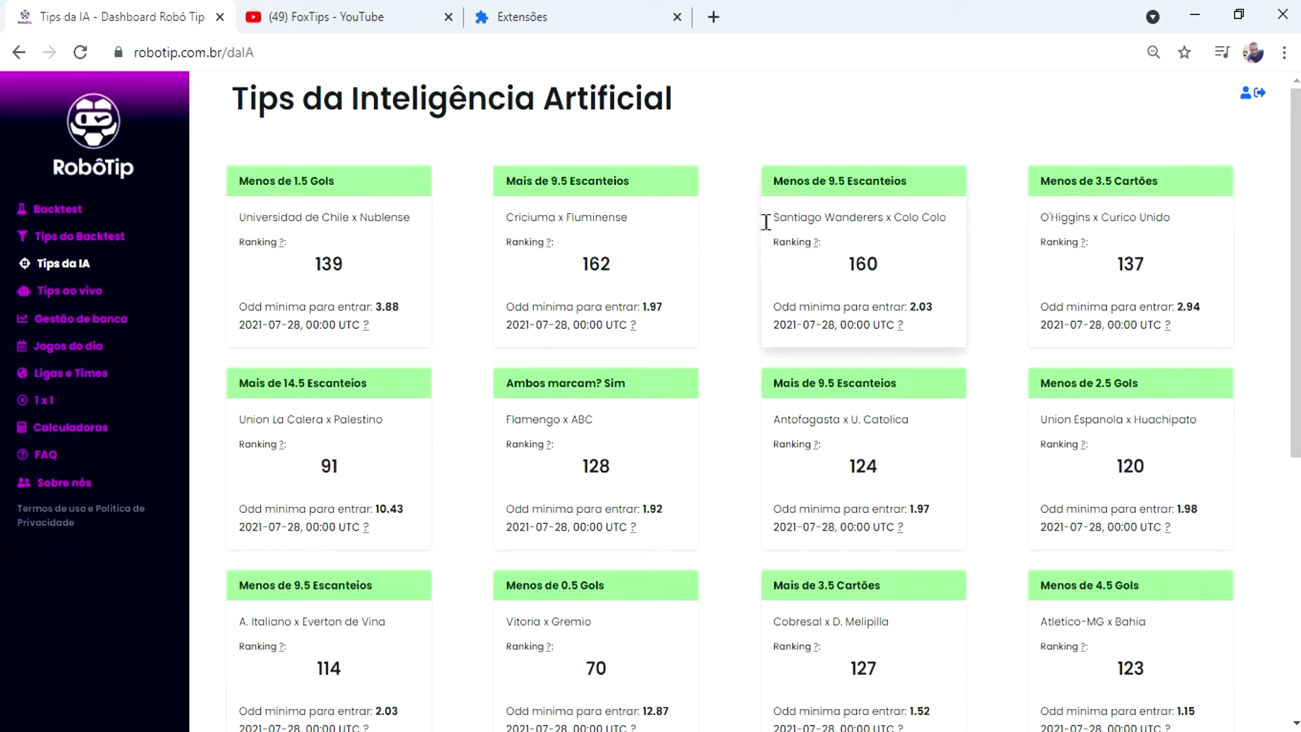
drag(905, 306, 914, 312)
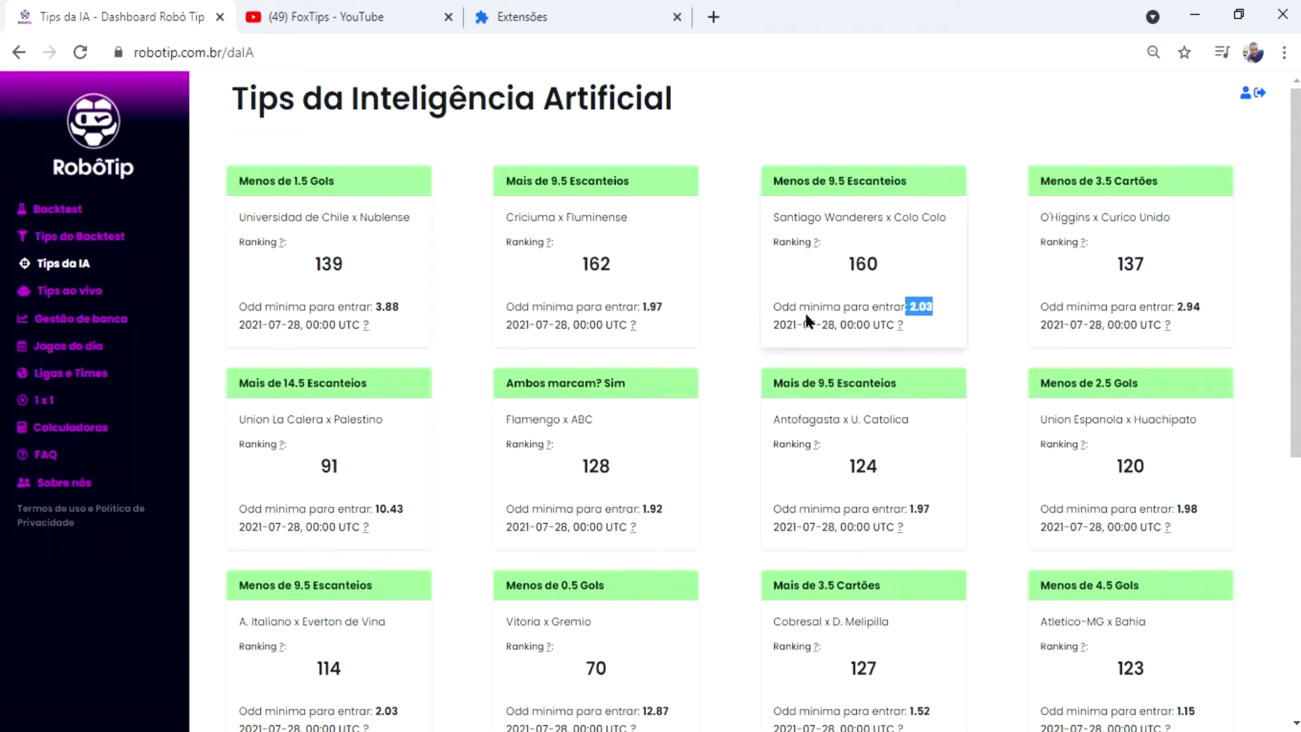
drag(826, 180, 912, 183)
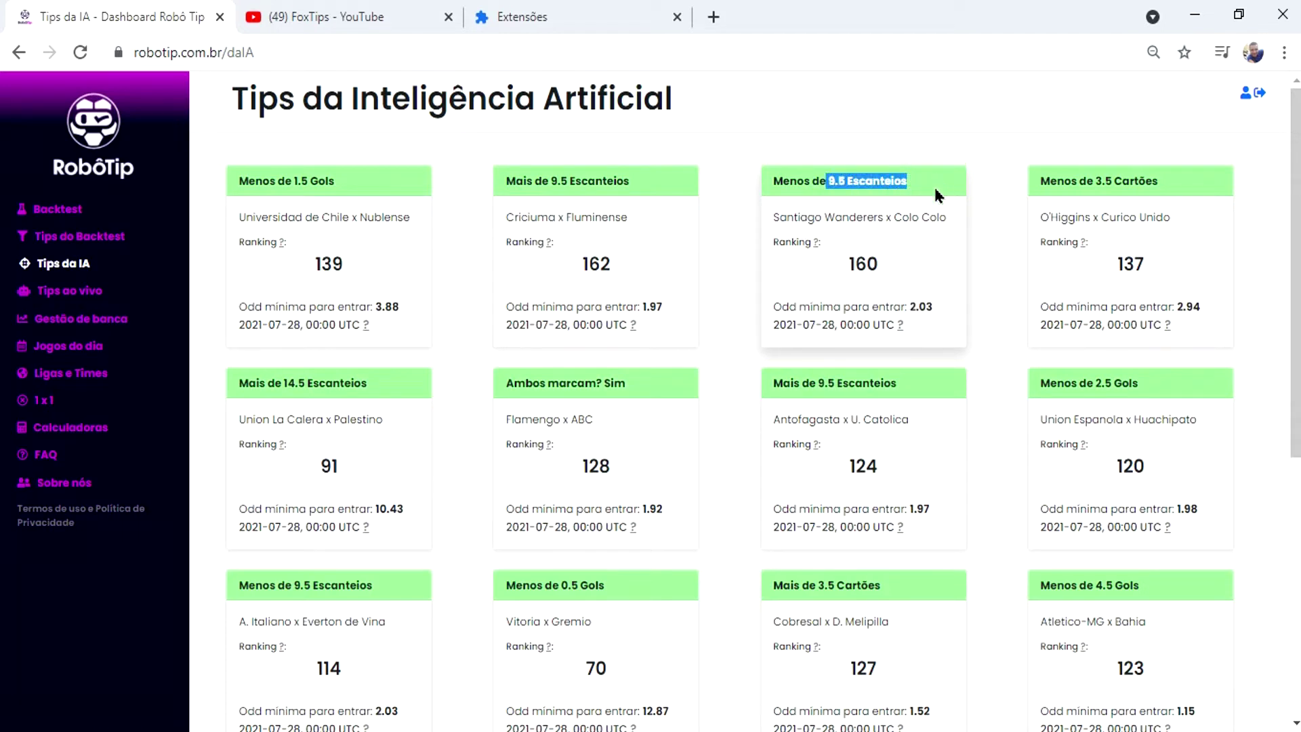
double_click(1186, 508)
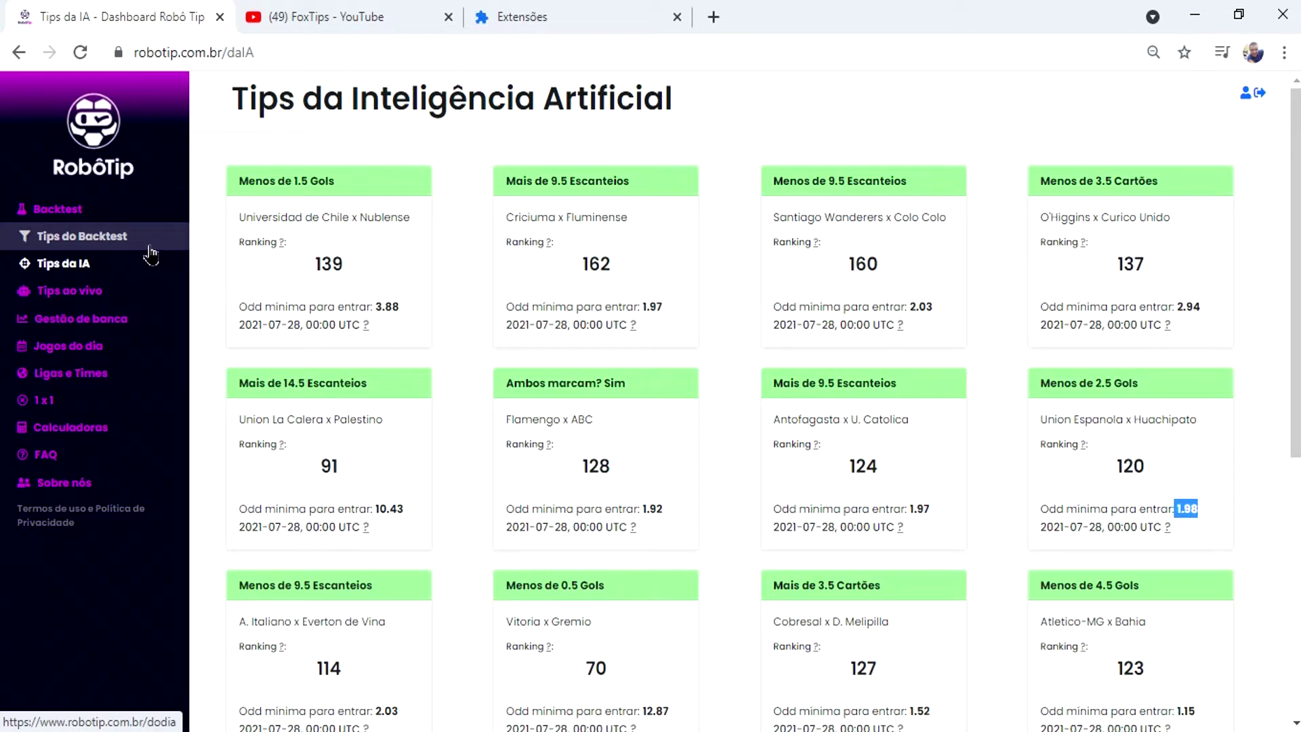
- Look through the live tips, backtest tips and Backtest pages
click(72, 298)
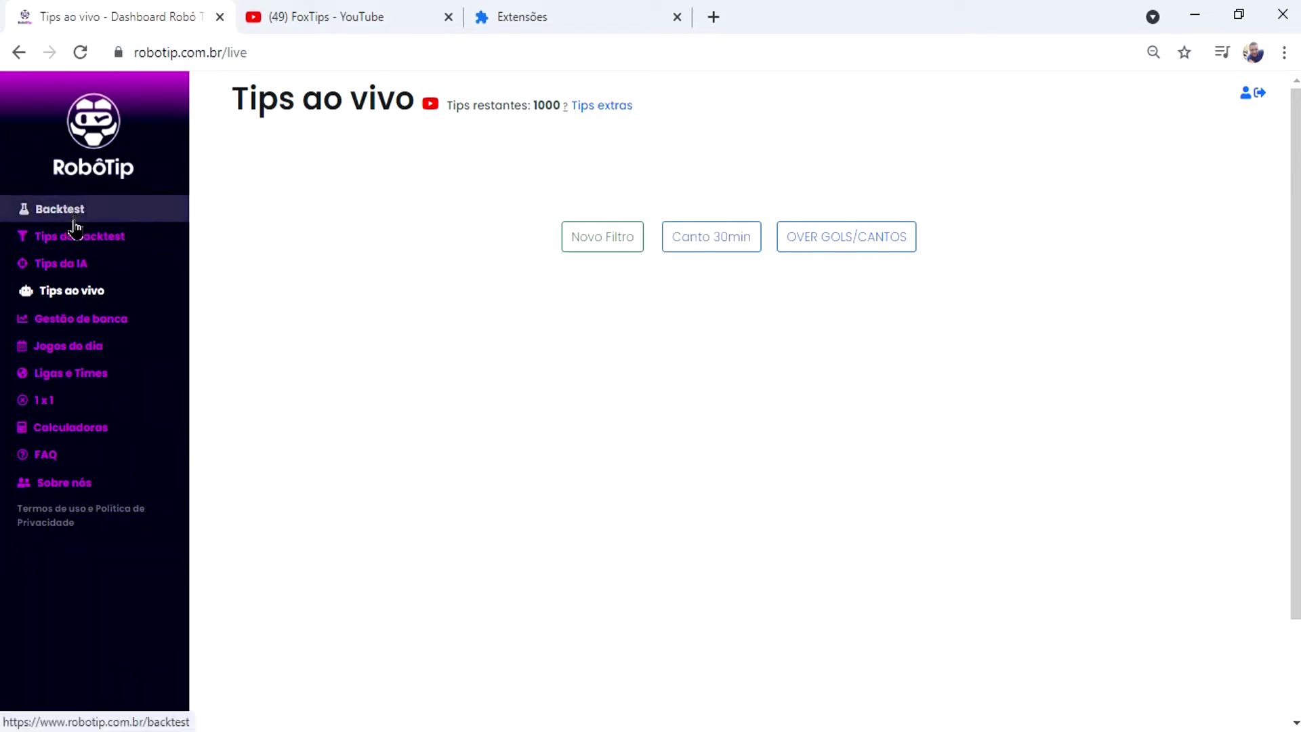
click(76, 249)
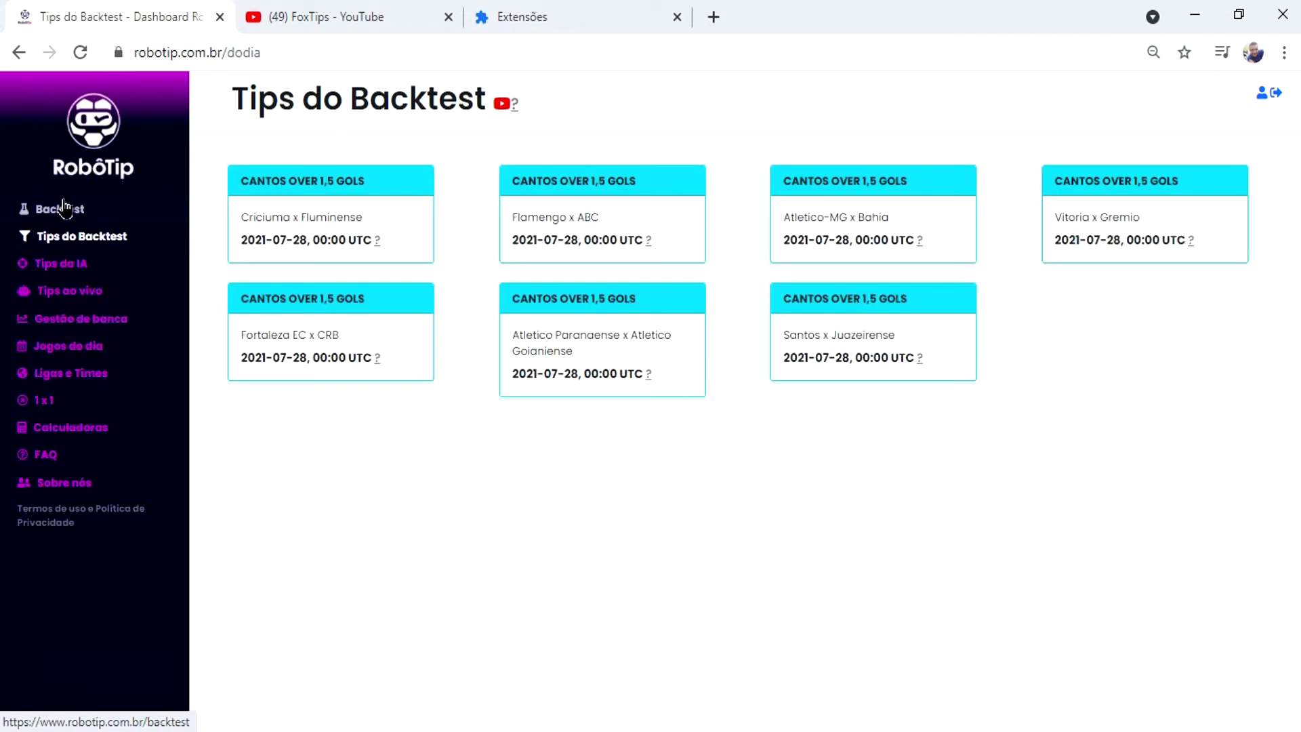
click(68, 216)
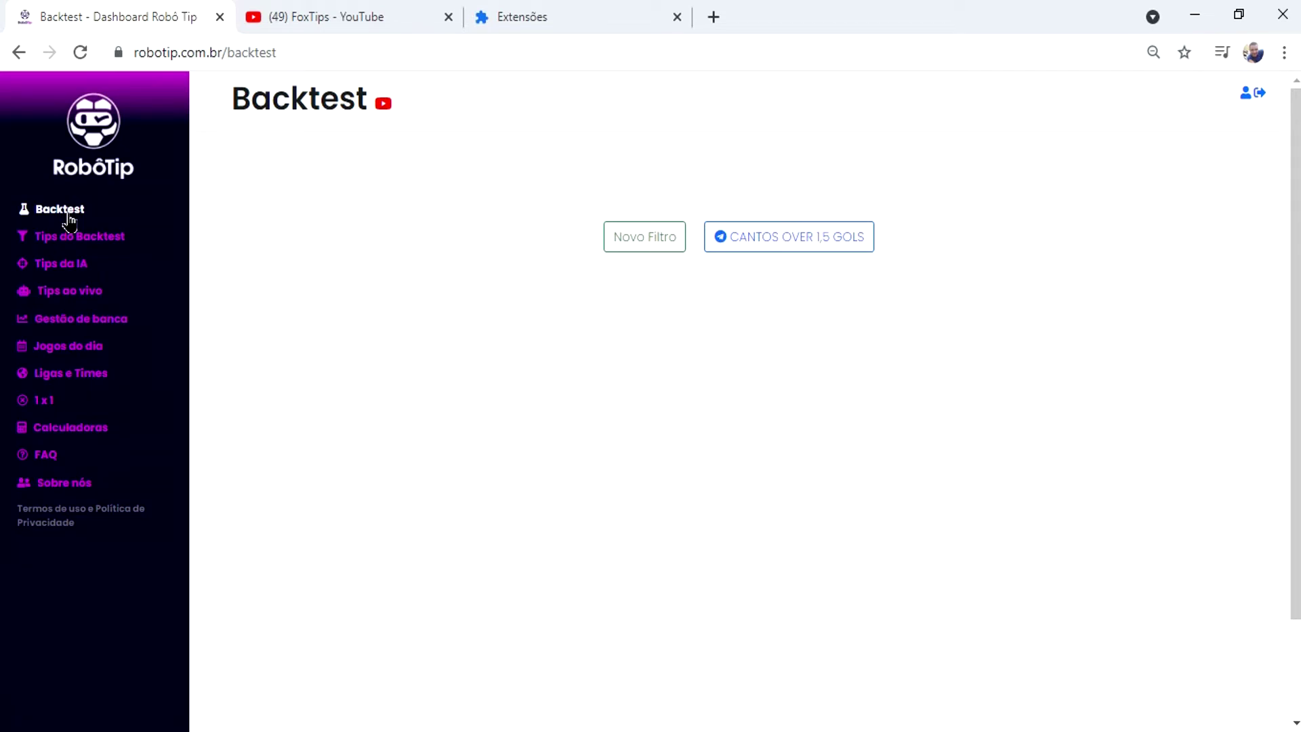
- Start a new live tips filter, preview the parameter's pre-live form and return it to live mode
click(76, 299)
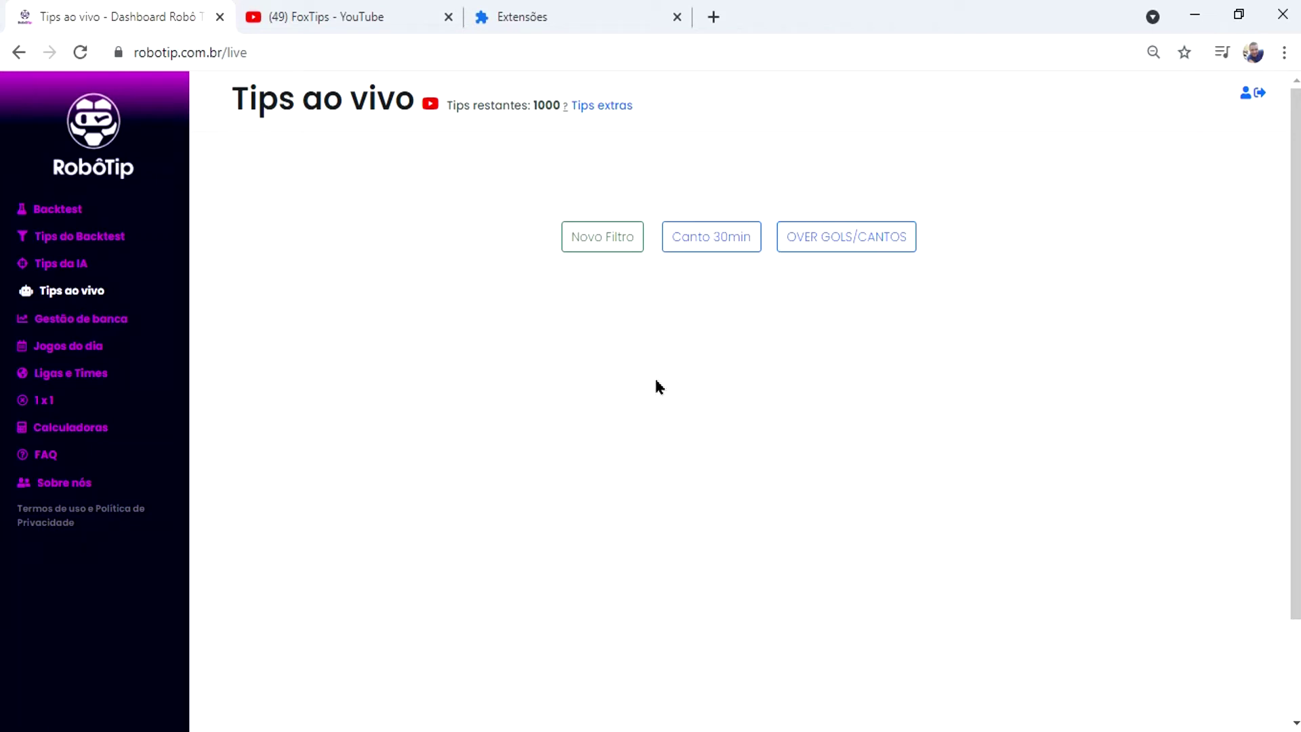
click(590, 245)
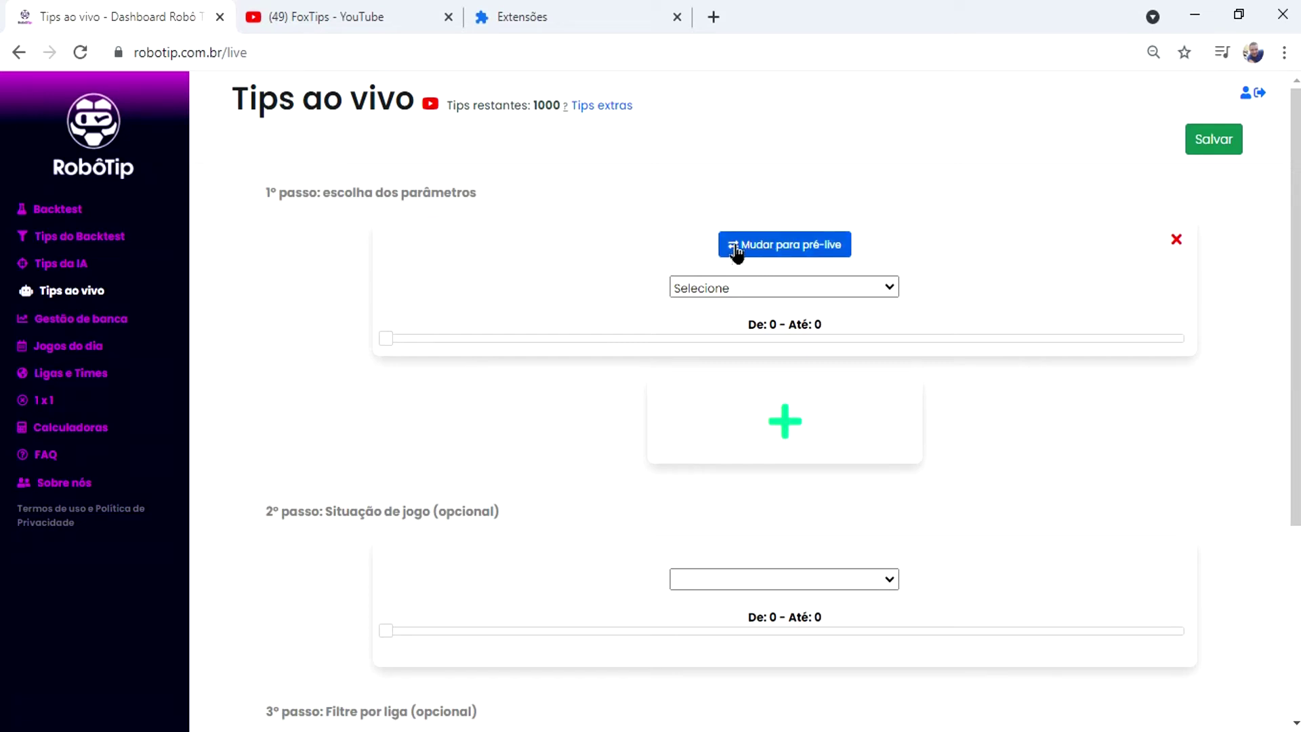
click(786, 245)
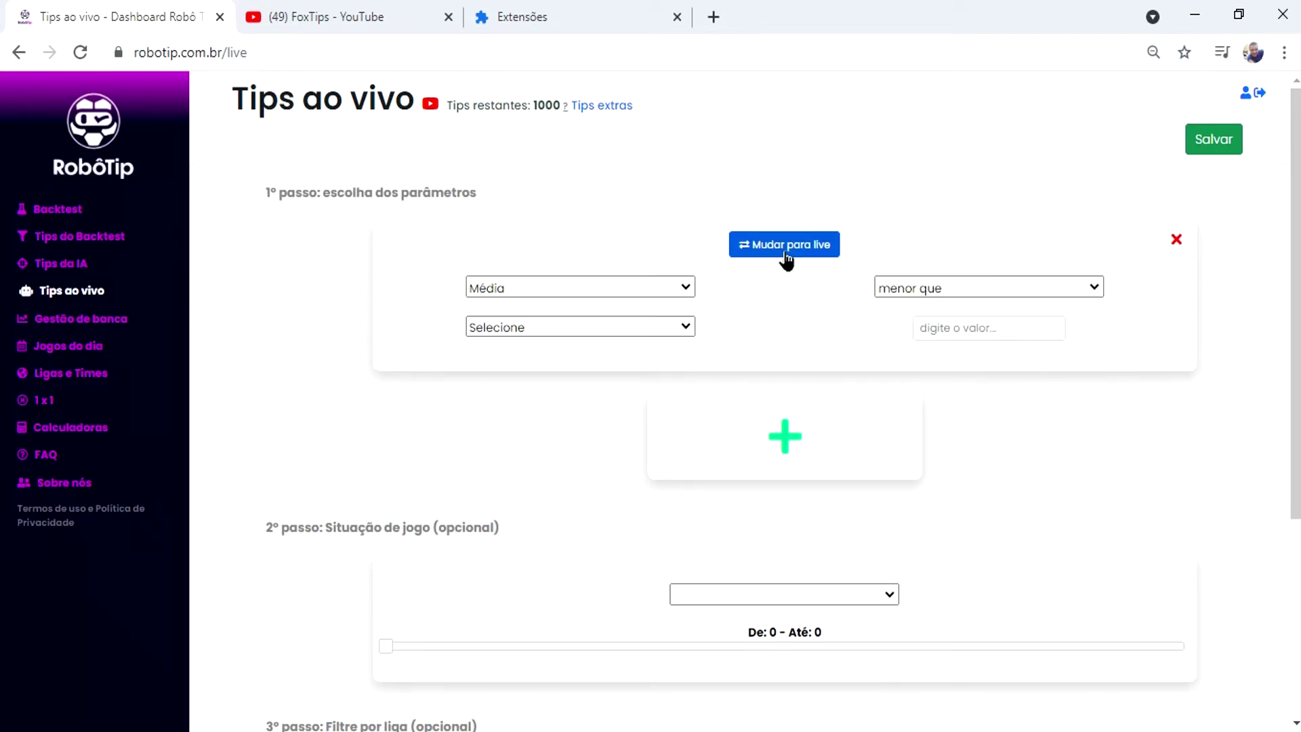
click(786, 246)
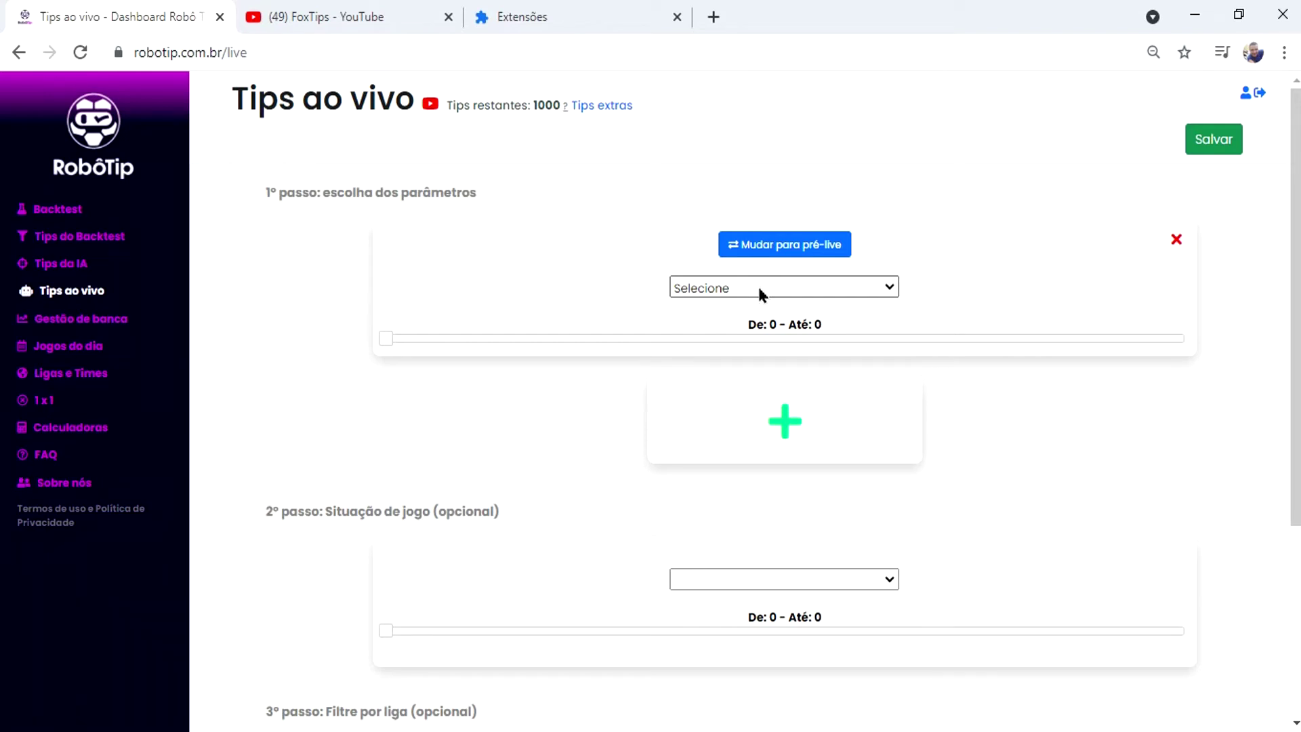
- Set the filter's first live parameter to Tempo (min.) with a range from 20 to 150
click(810, 287)
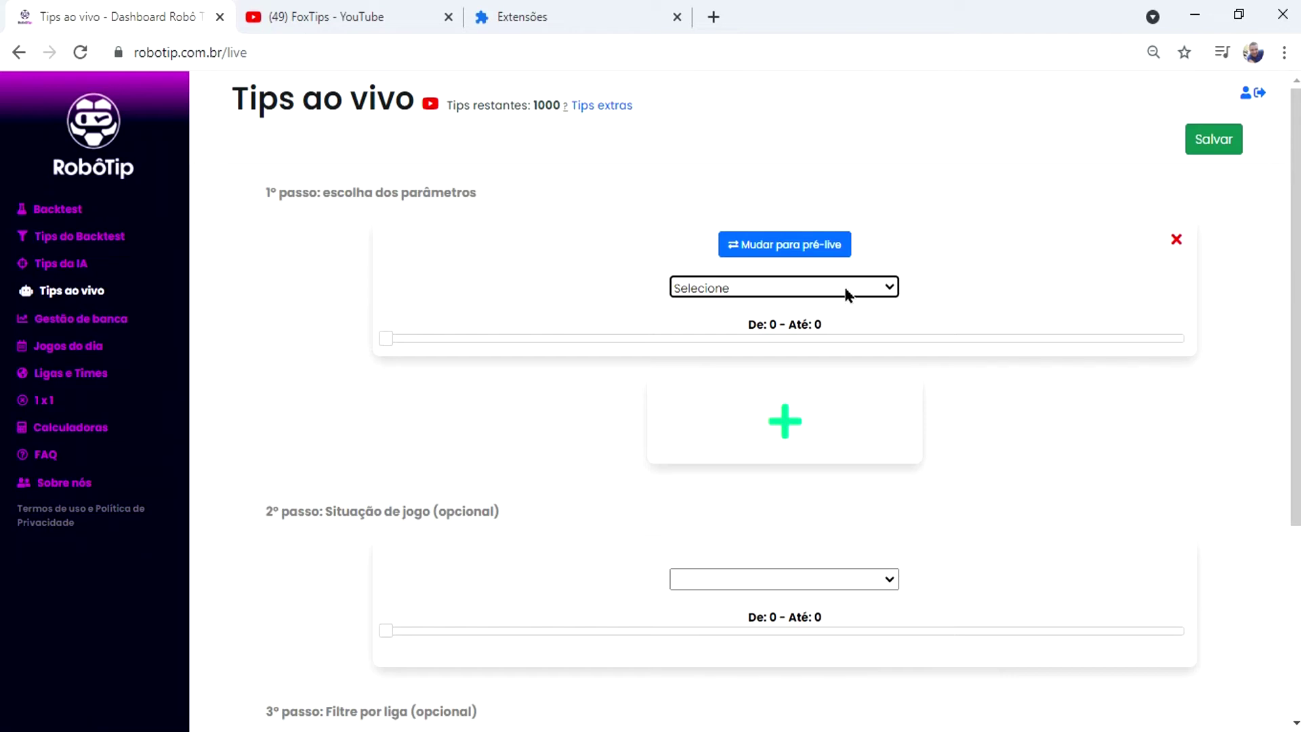
click(891, 289)
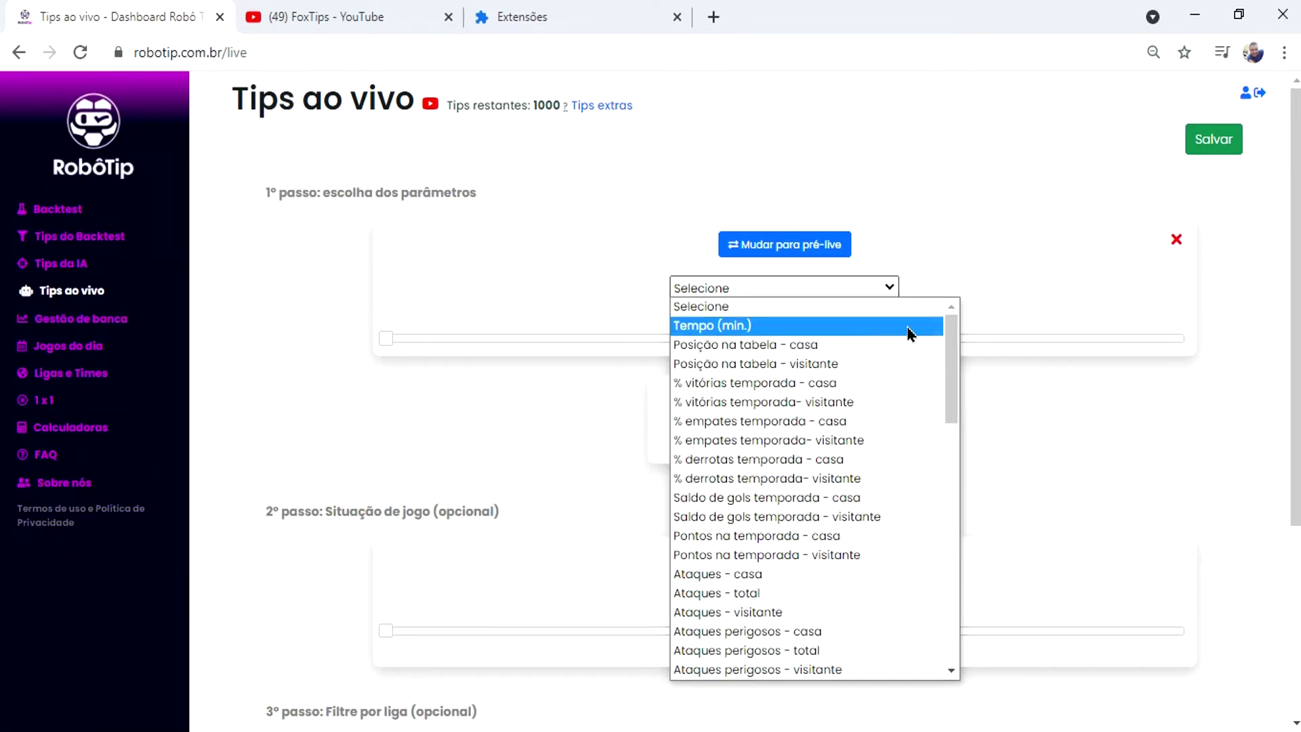
drag(949, 381, 935, 415)
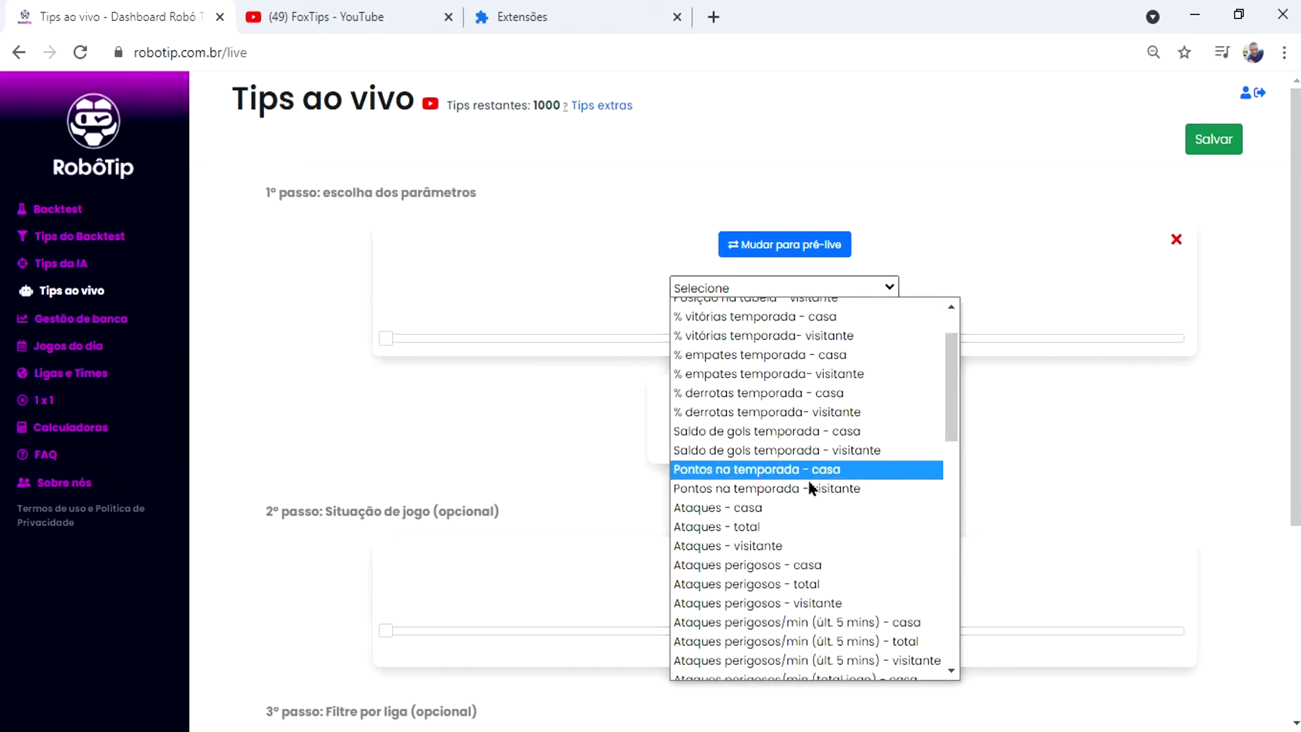
click(759, 516)
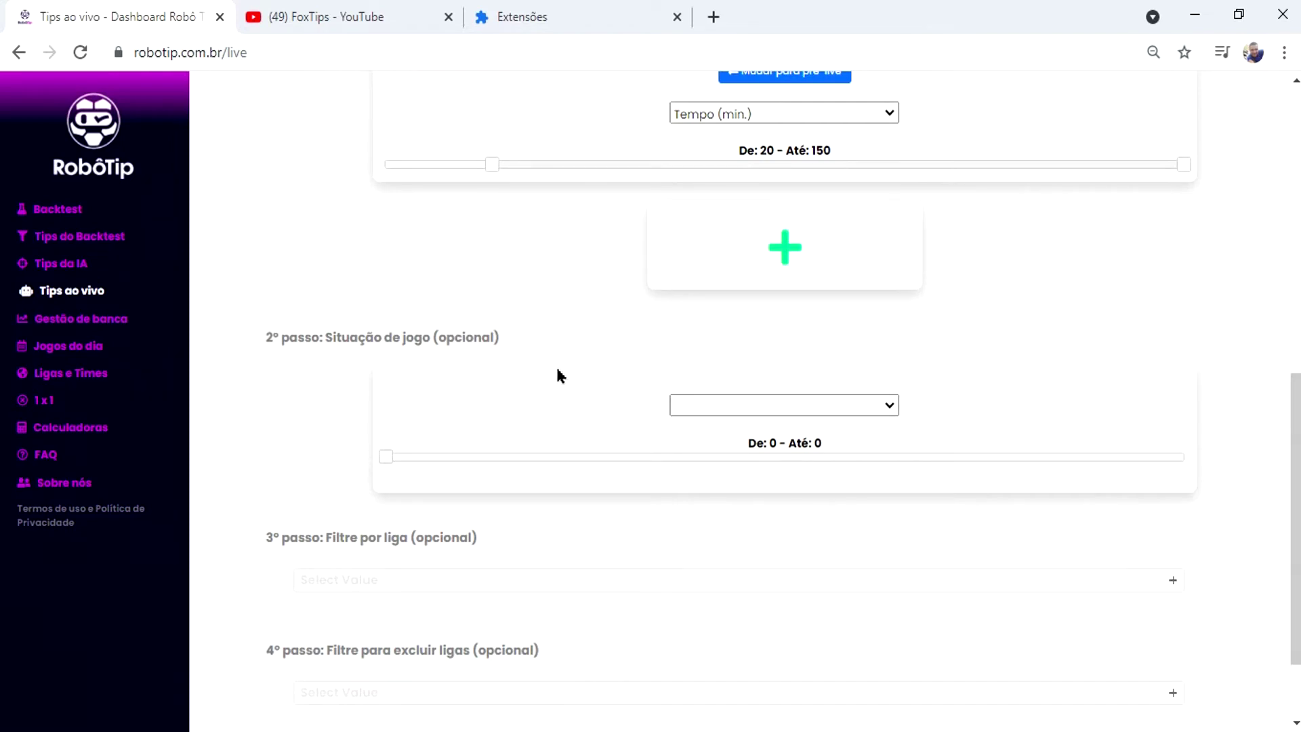
- Examine the available game situations and the leagues offered by the league filter without choosing any
click(811, 408)
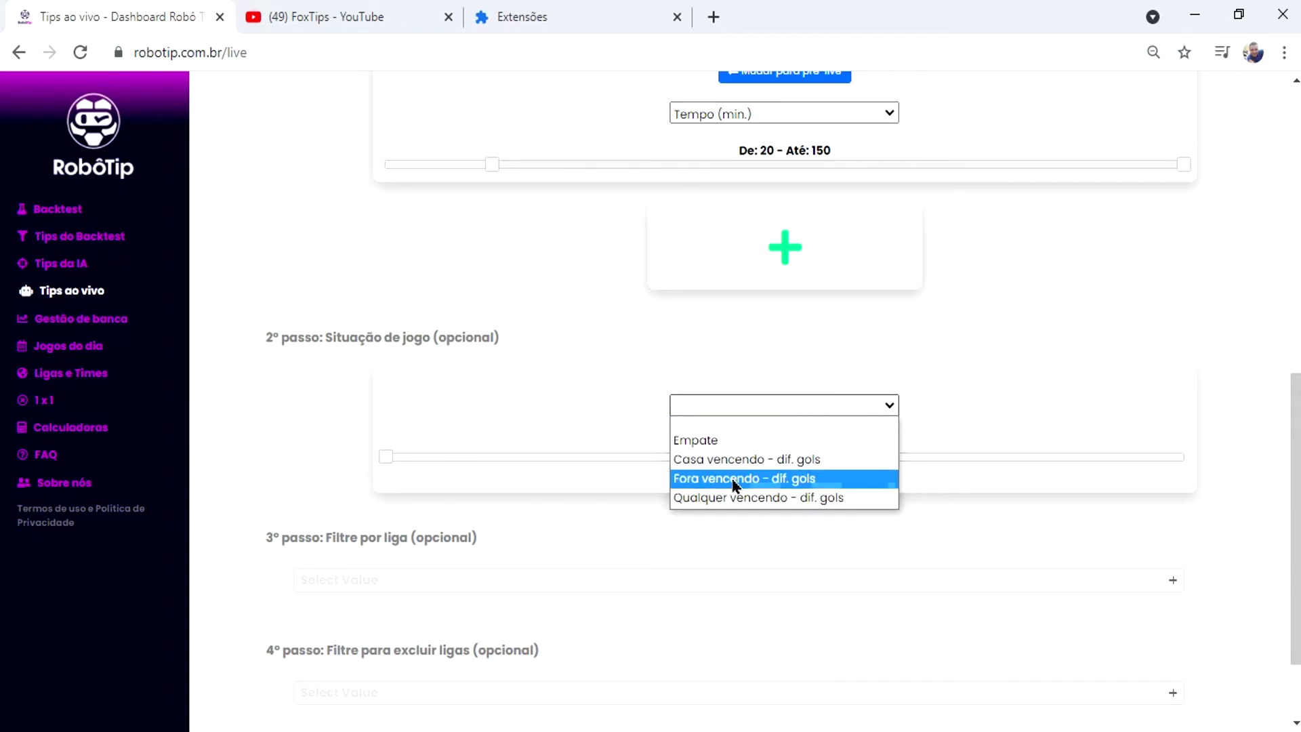
click(236, 479)
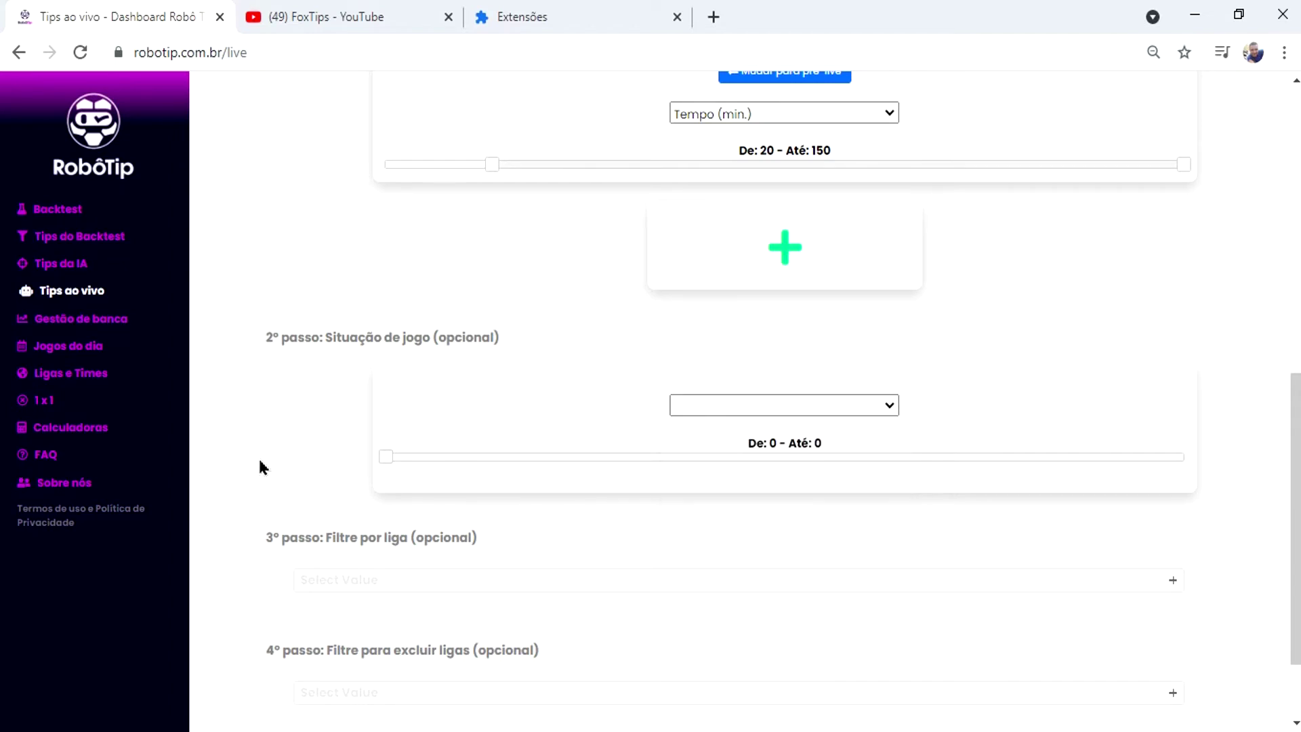
scroll(1269, 404, down, 2)
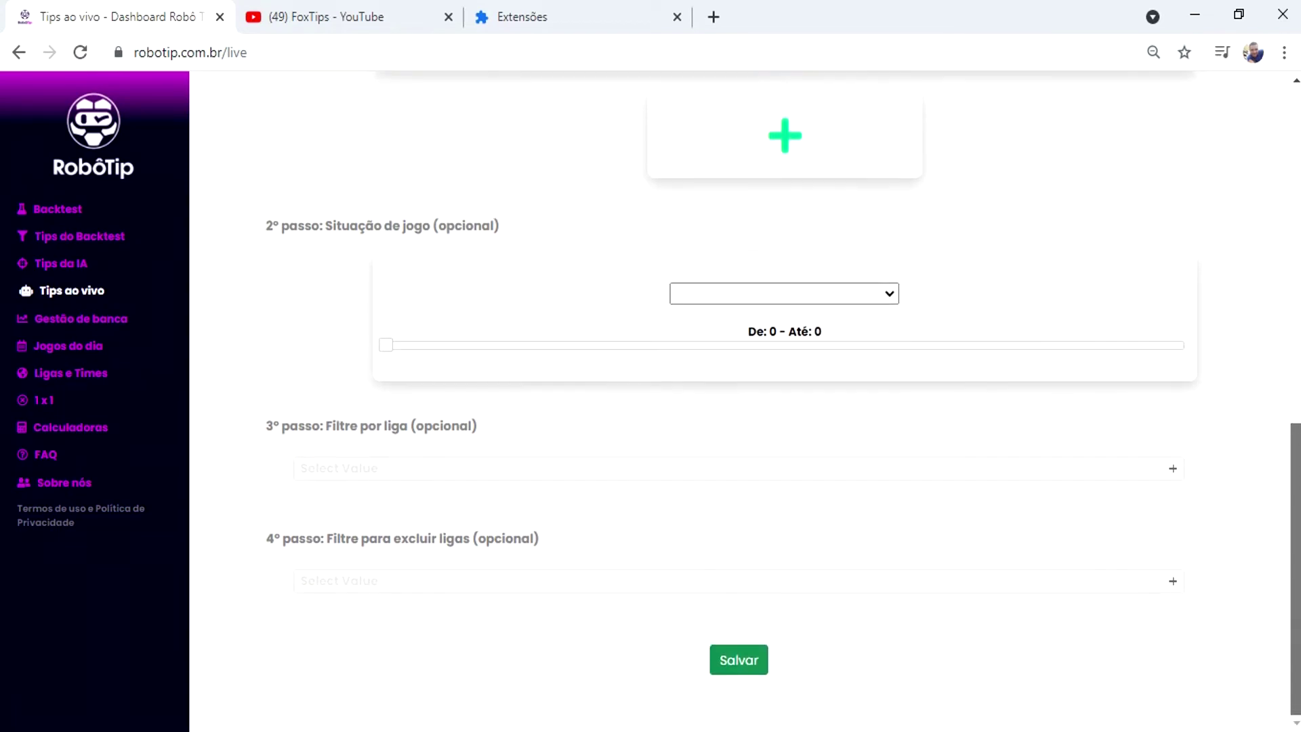
click(699, 476)
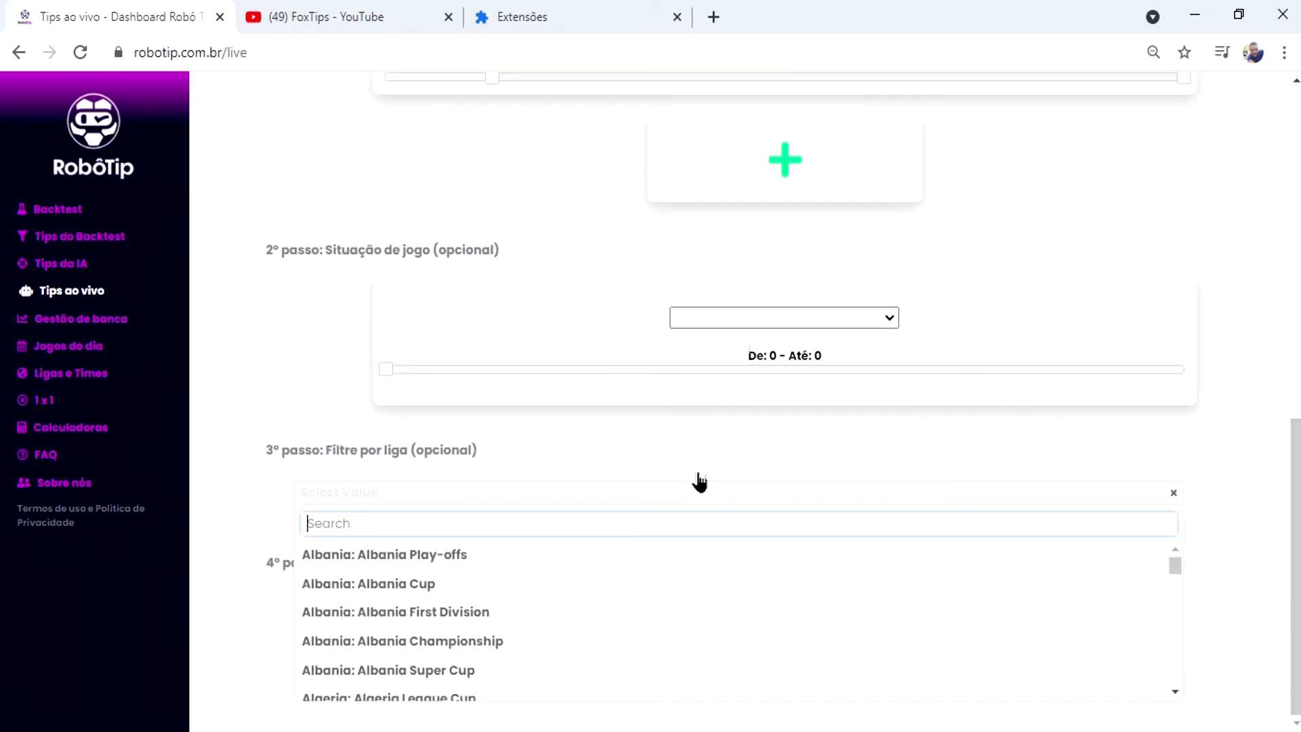
click(849, 458)
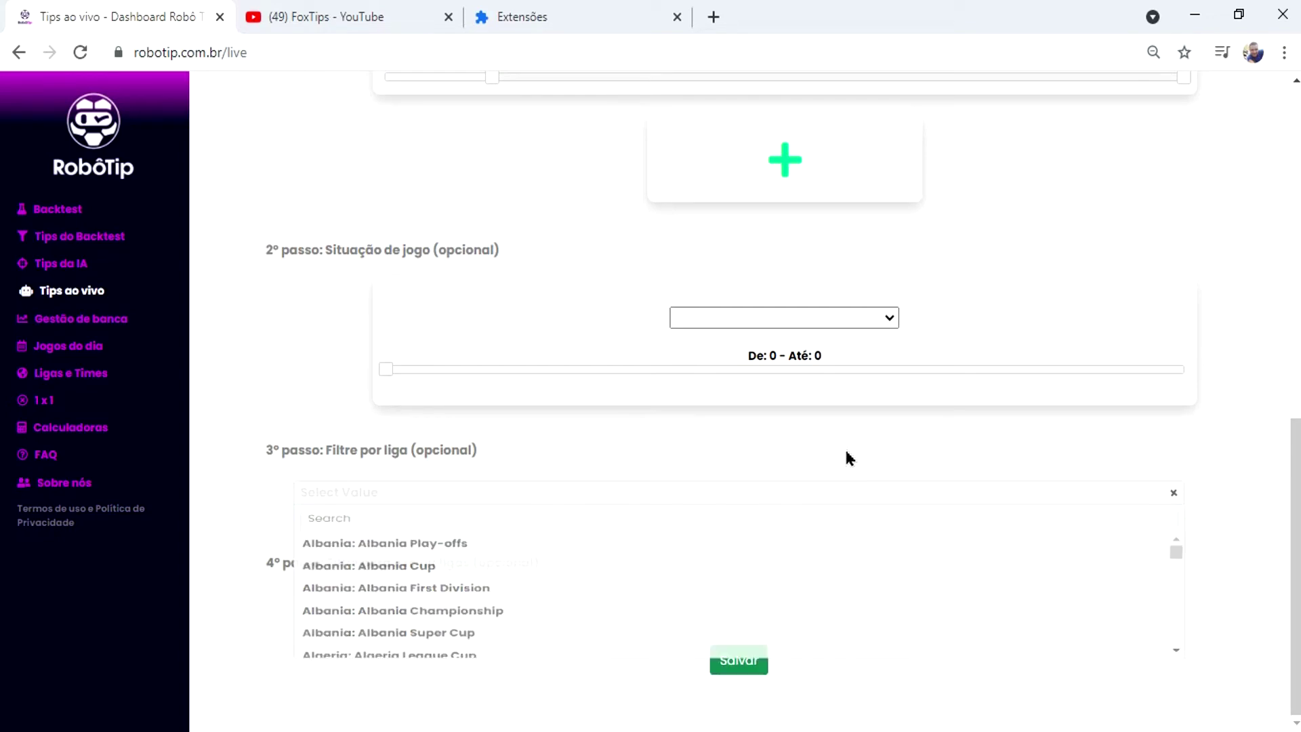
- Bring up the filter's save options and enable receiving the tips on Telegram
click(731, 672)
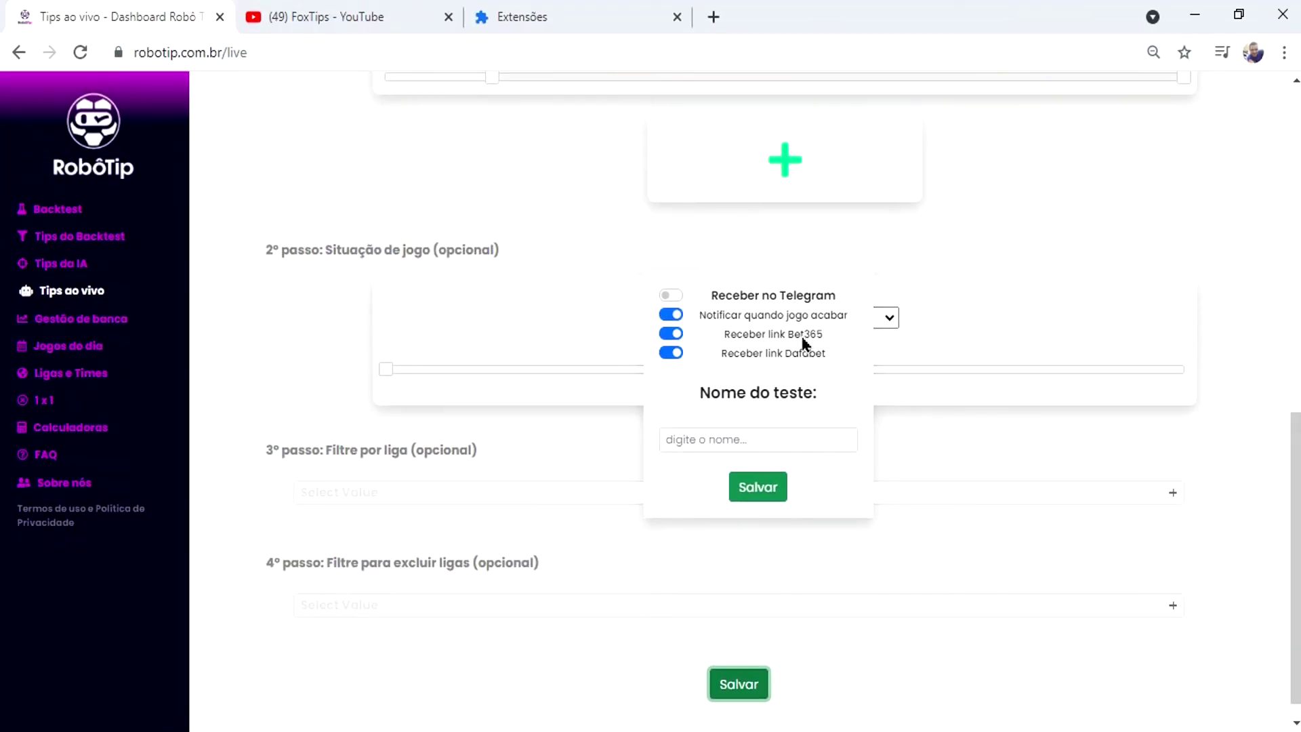
click(673, 298)
click(728, 414)
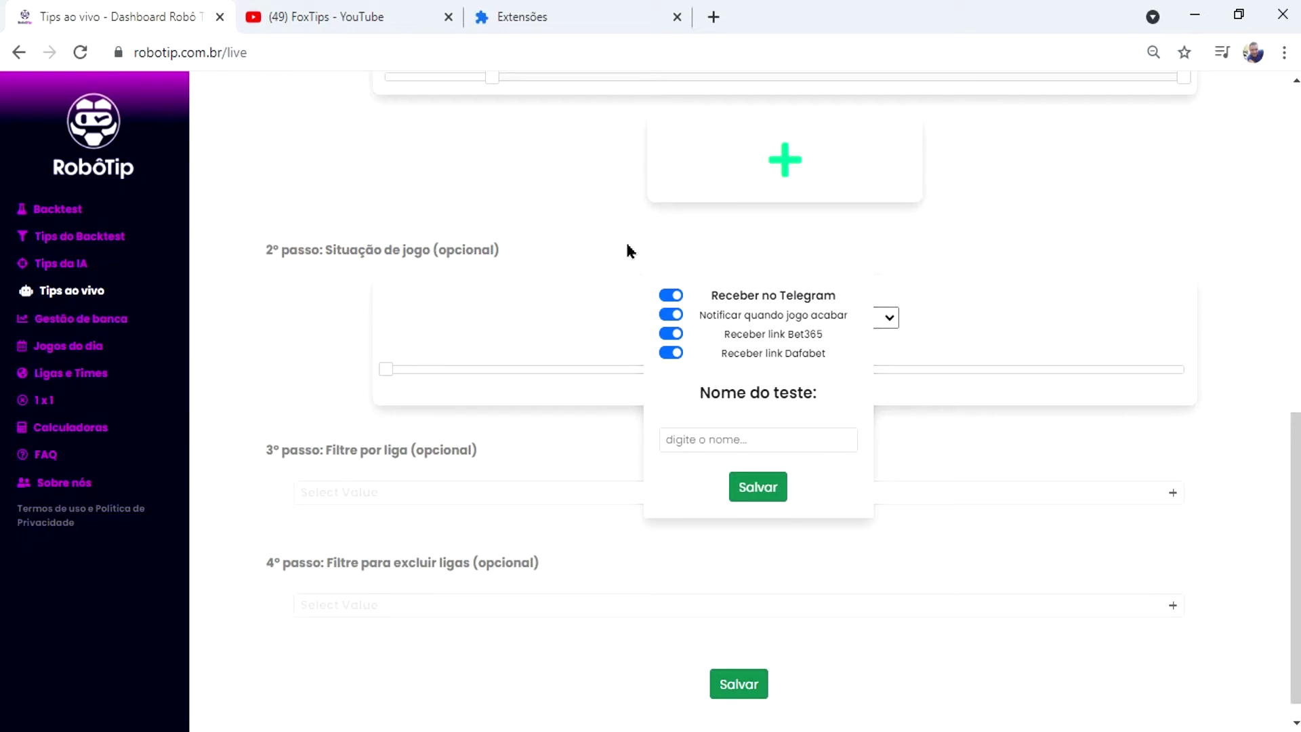
- View the bankroll management page and the list of leagues with games of the day
click(93, 328)
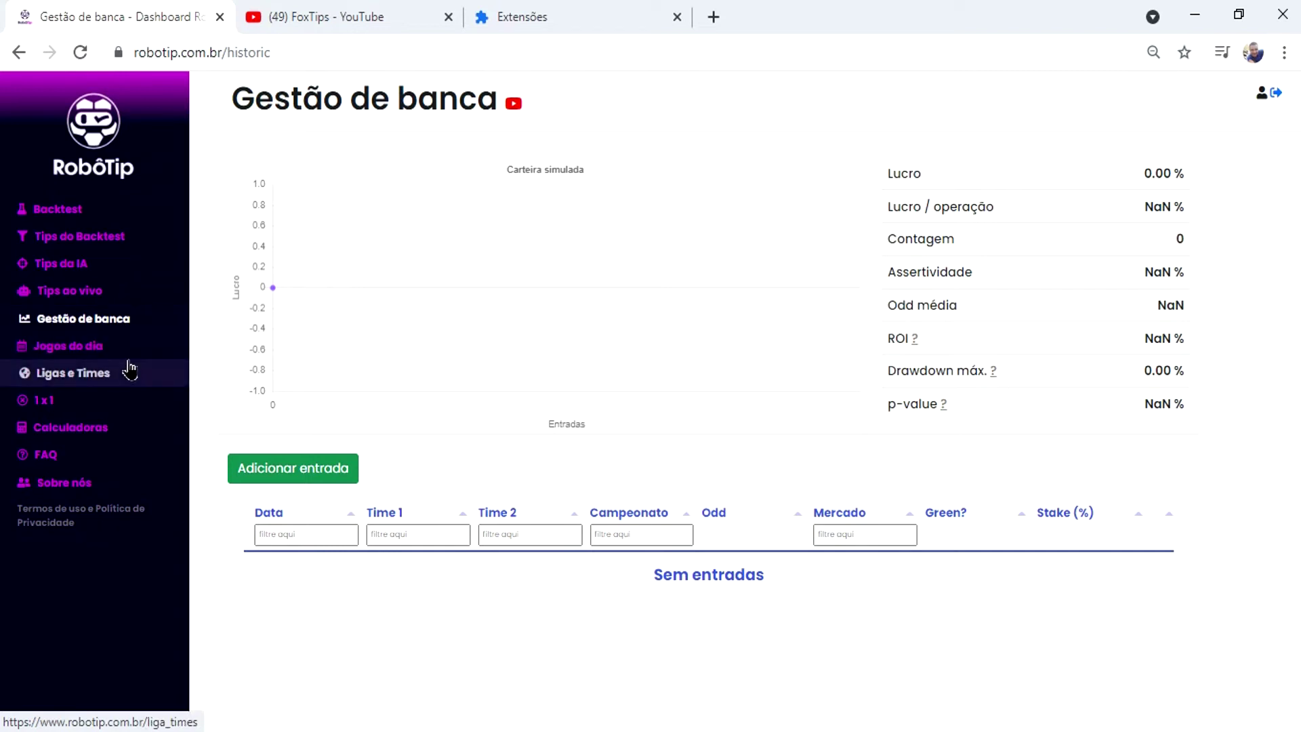
click(77, 351)
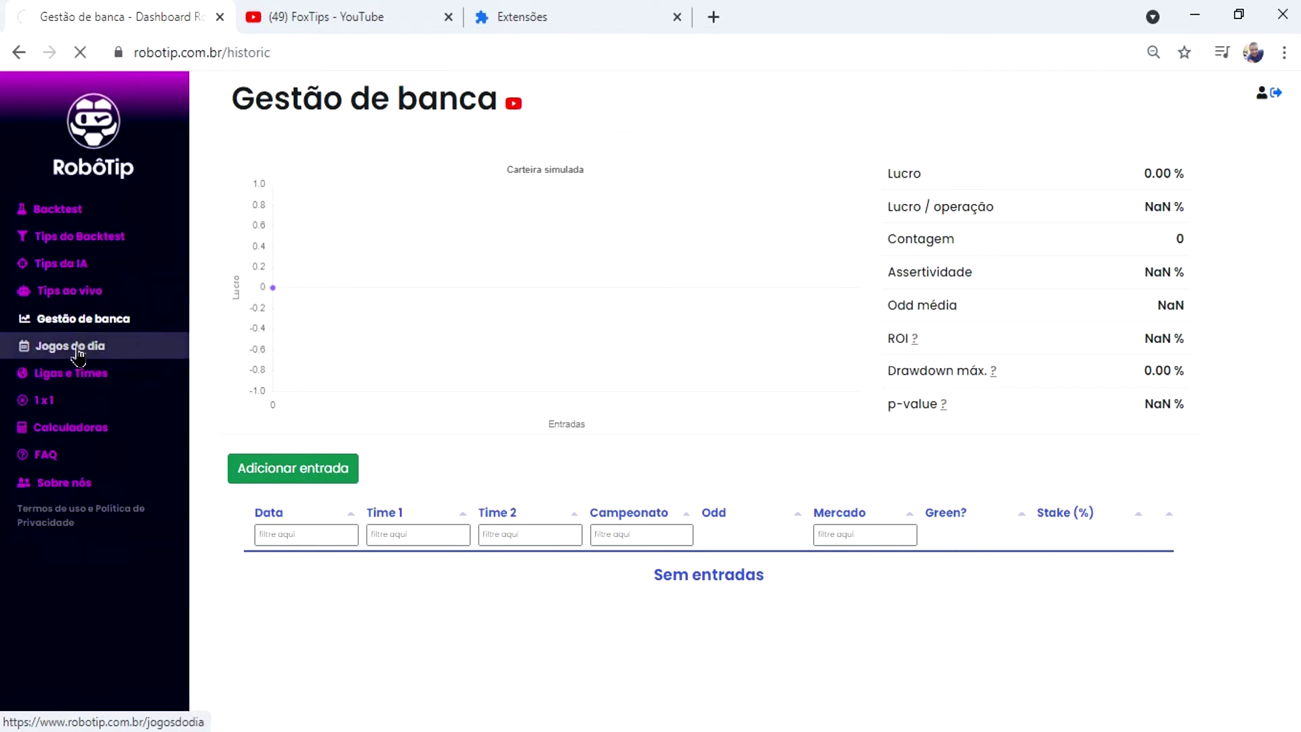
scroll(1295, 316, down, 1)
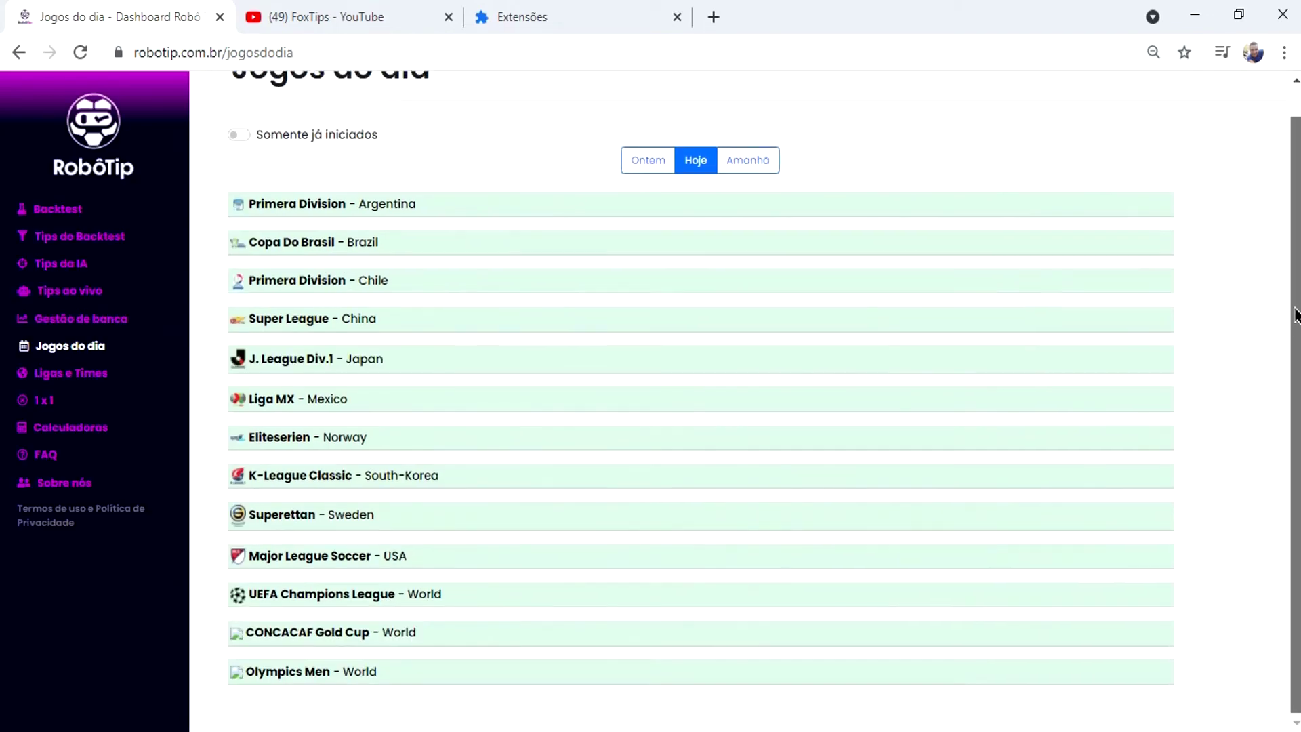
scroll(1296, 315, up, 1)
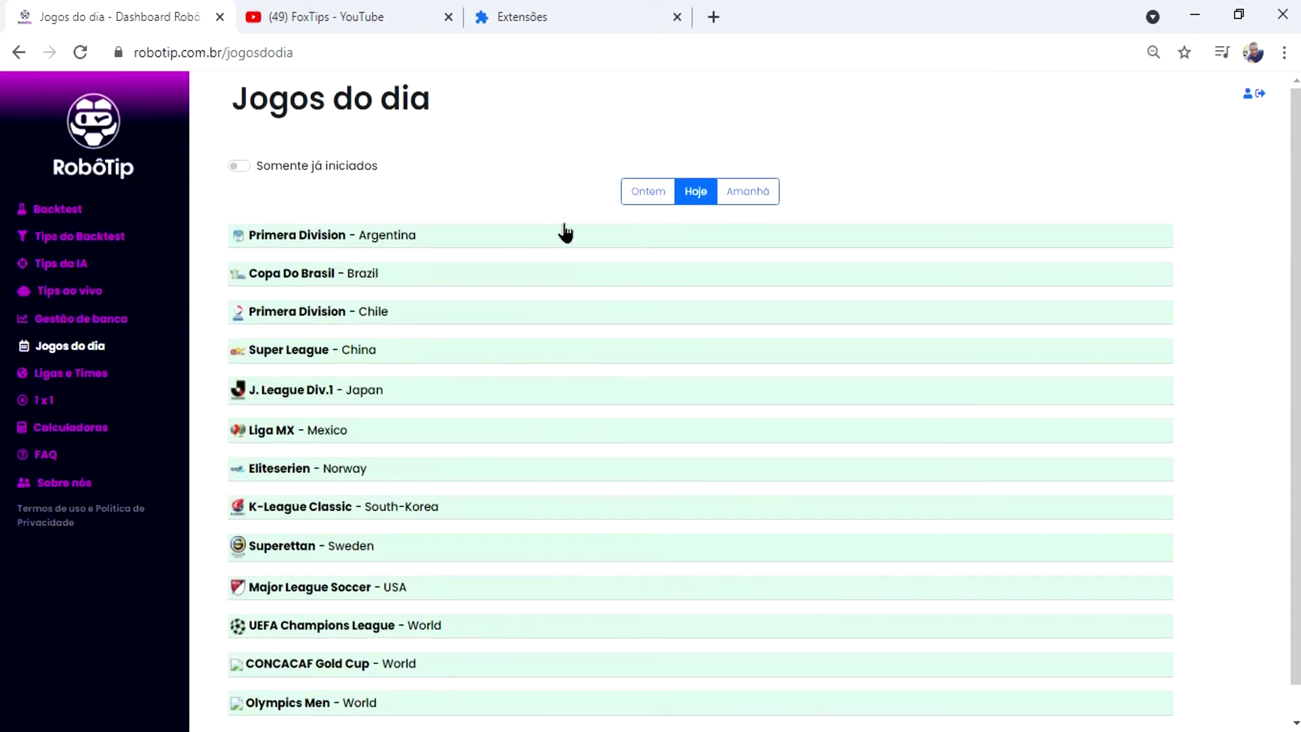
- Show yesterday's games and view the match statistics under Sweden's Superettan, collapsing the league when done
click(653, 192)
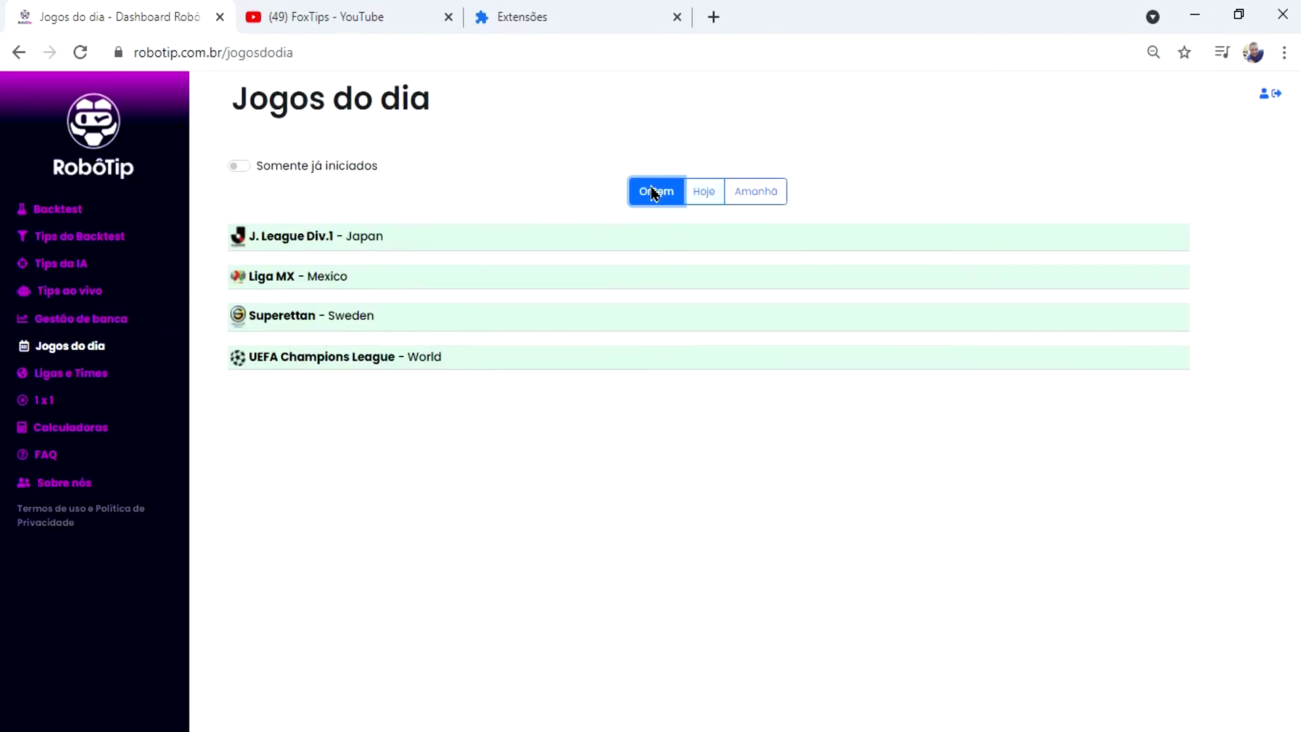
click(704, 194)
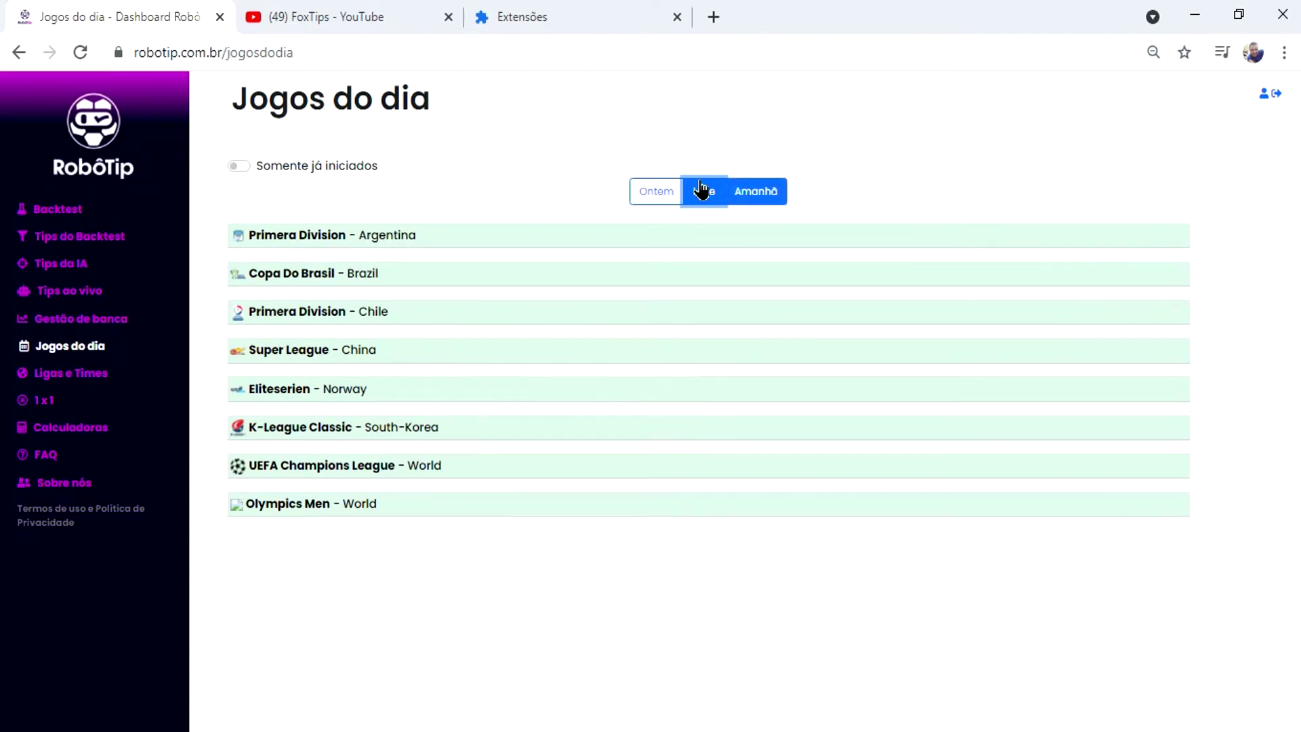
click(661, 195)
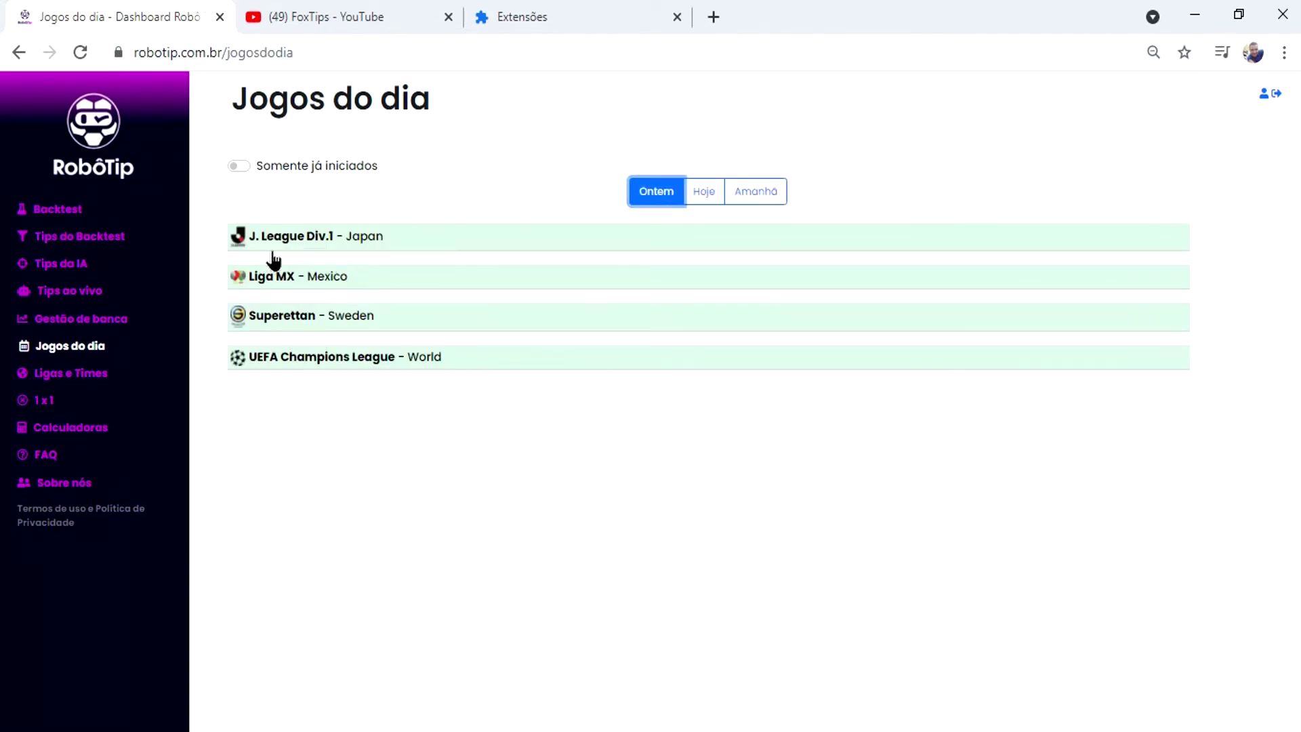
click(252, 322)
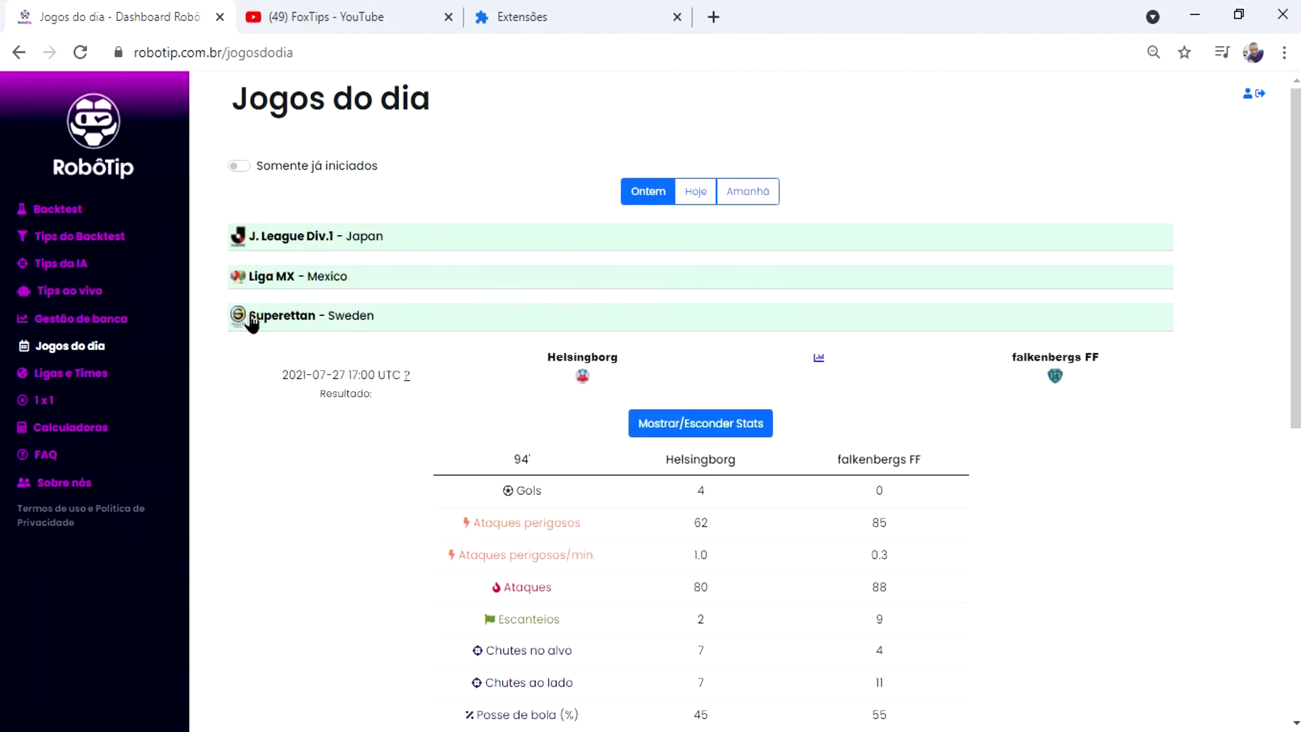
click(319, 313)
- Show today's Copa Do Brasil games and examine the Vitoria x Gremio match statistics
click(704, 193)
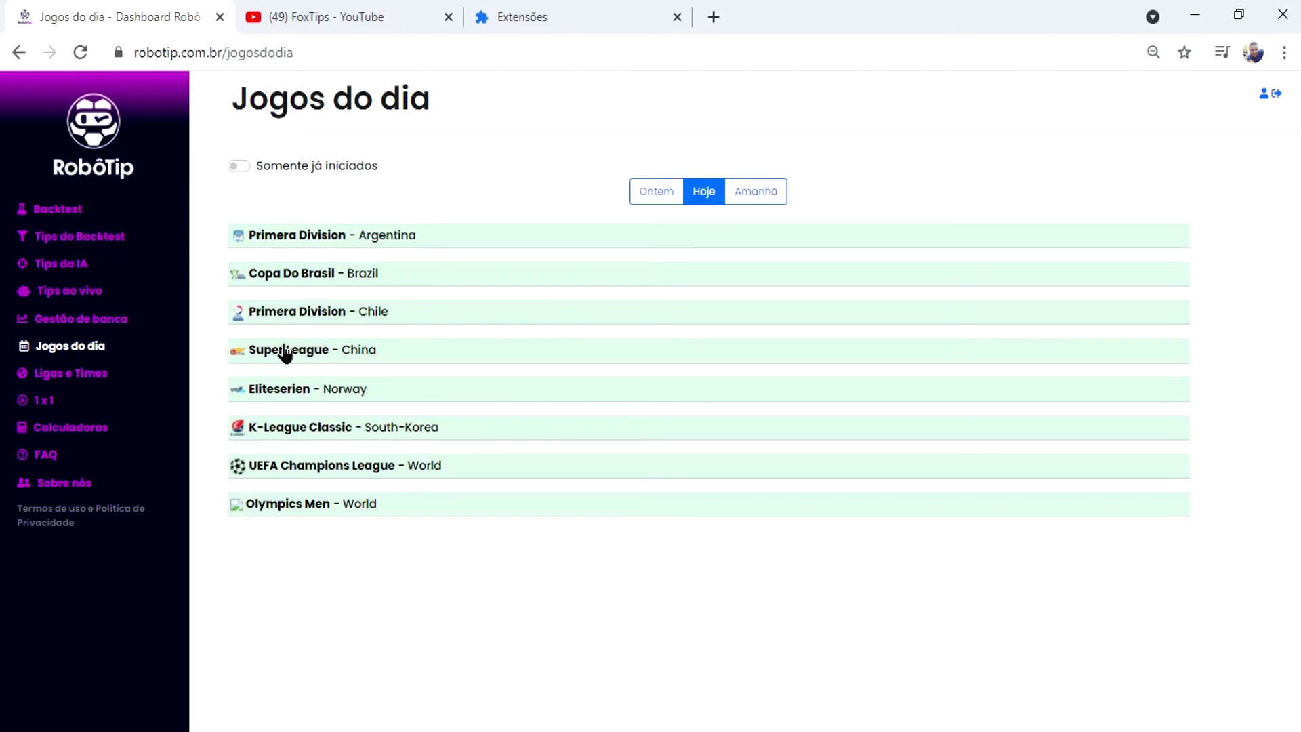
click(294, 274)
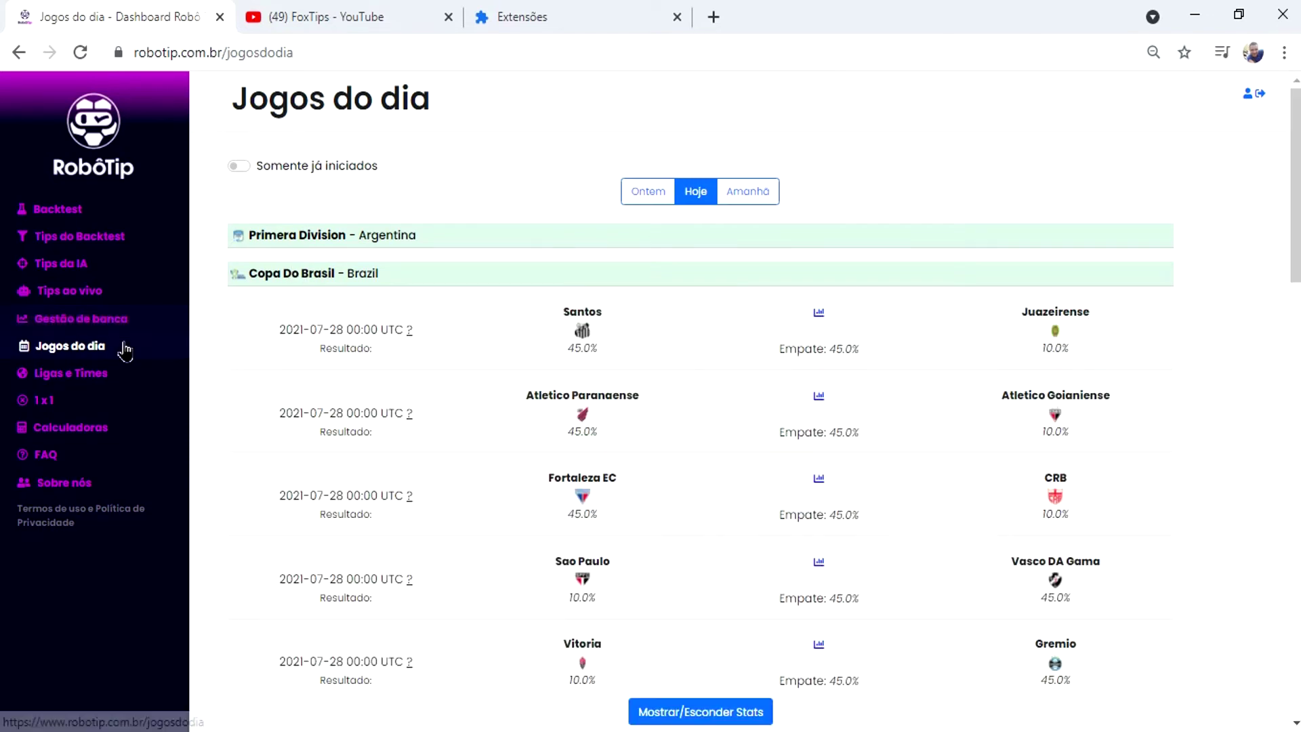
drag(1296, 197, 1291, 339)
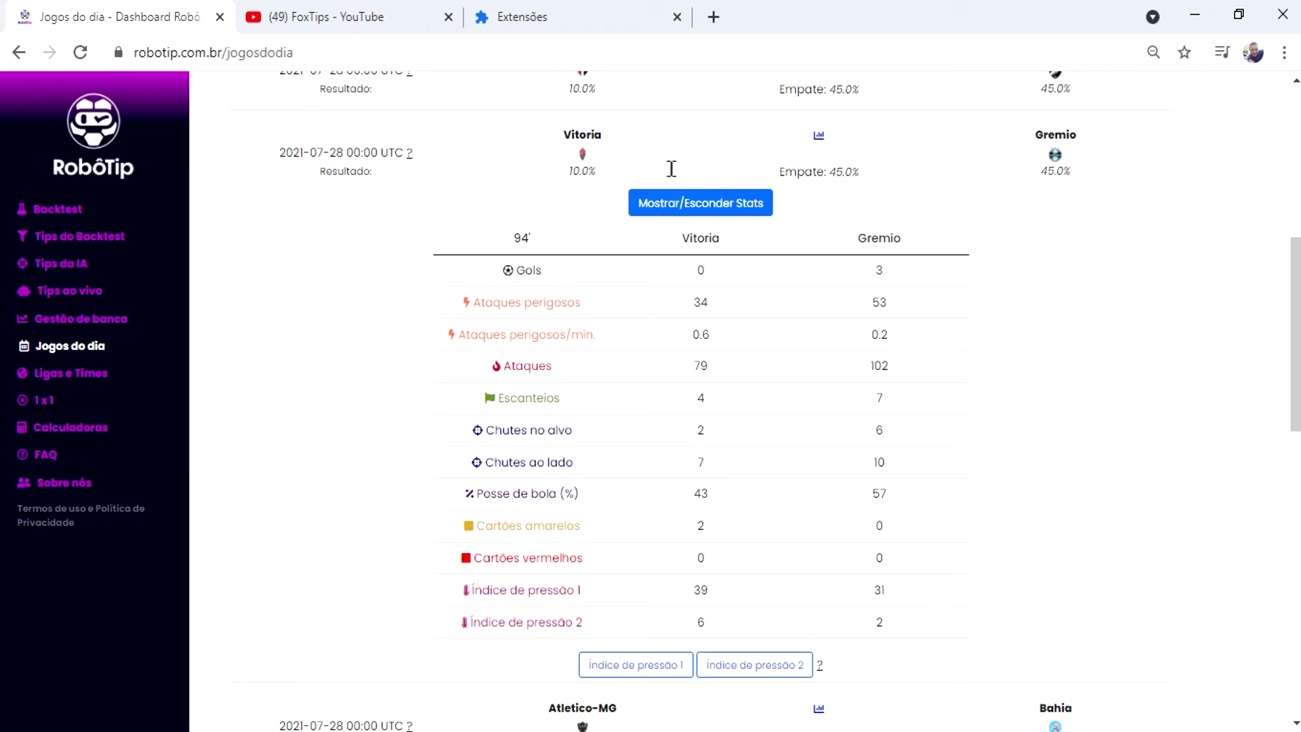
double_click(1200, 242)
drag(1297, 298, 1297, 339)
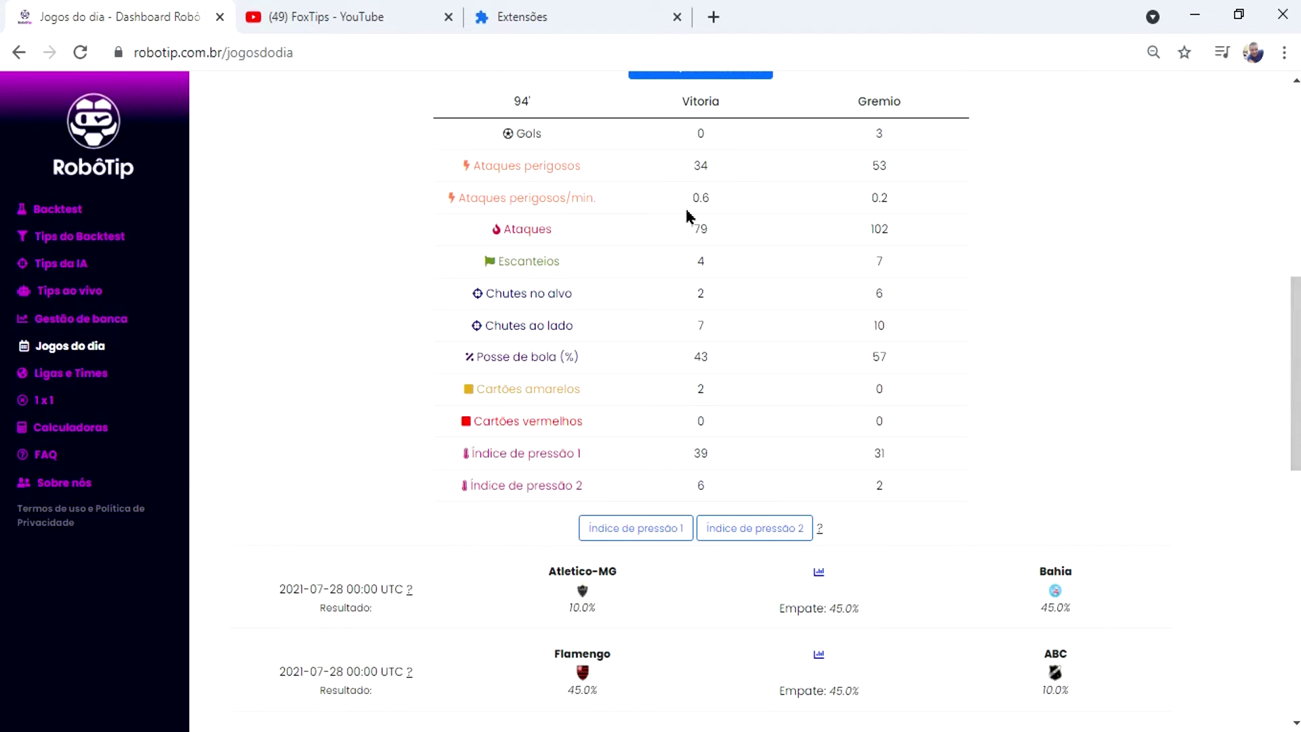
- Display the Índice de pressão 1 chart for Vitoria x Gremio and examine Gremio's pressure in the first 20 minutes
click(622, 536)
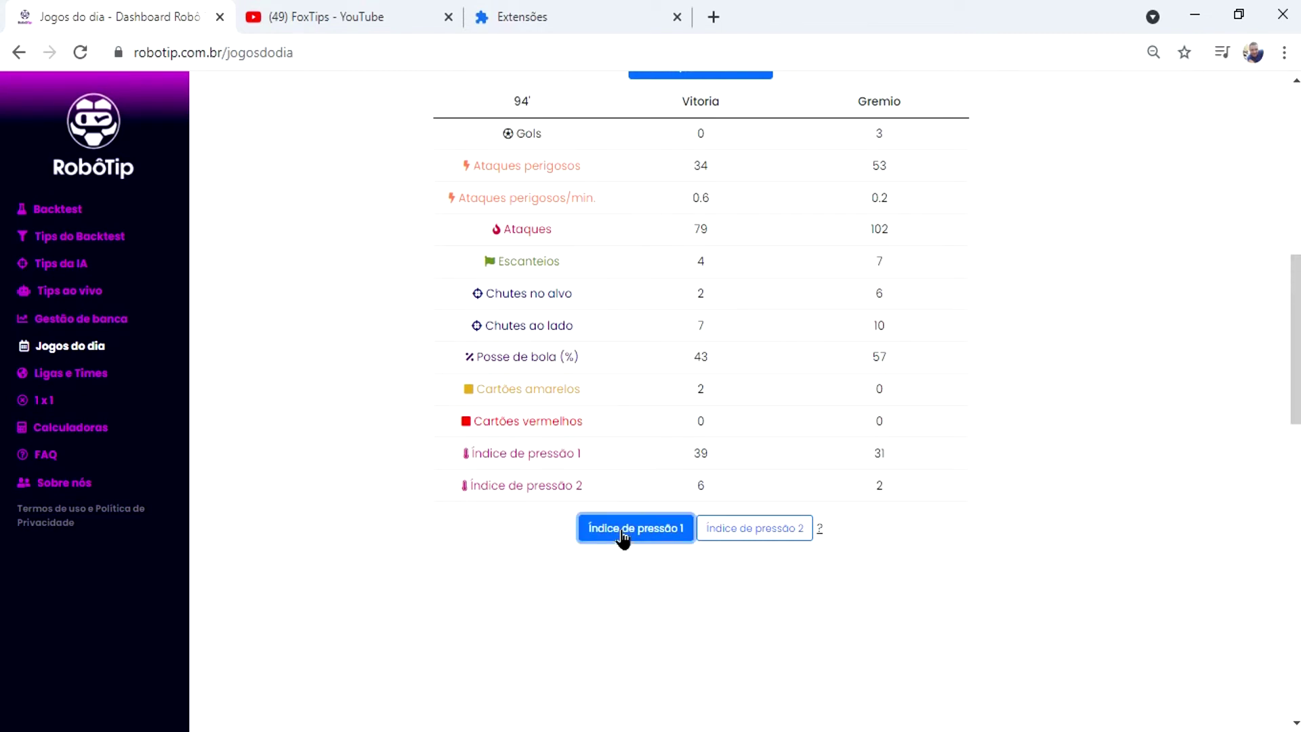
scroll(1294, 400, down, 2)
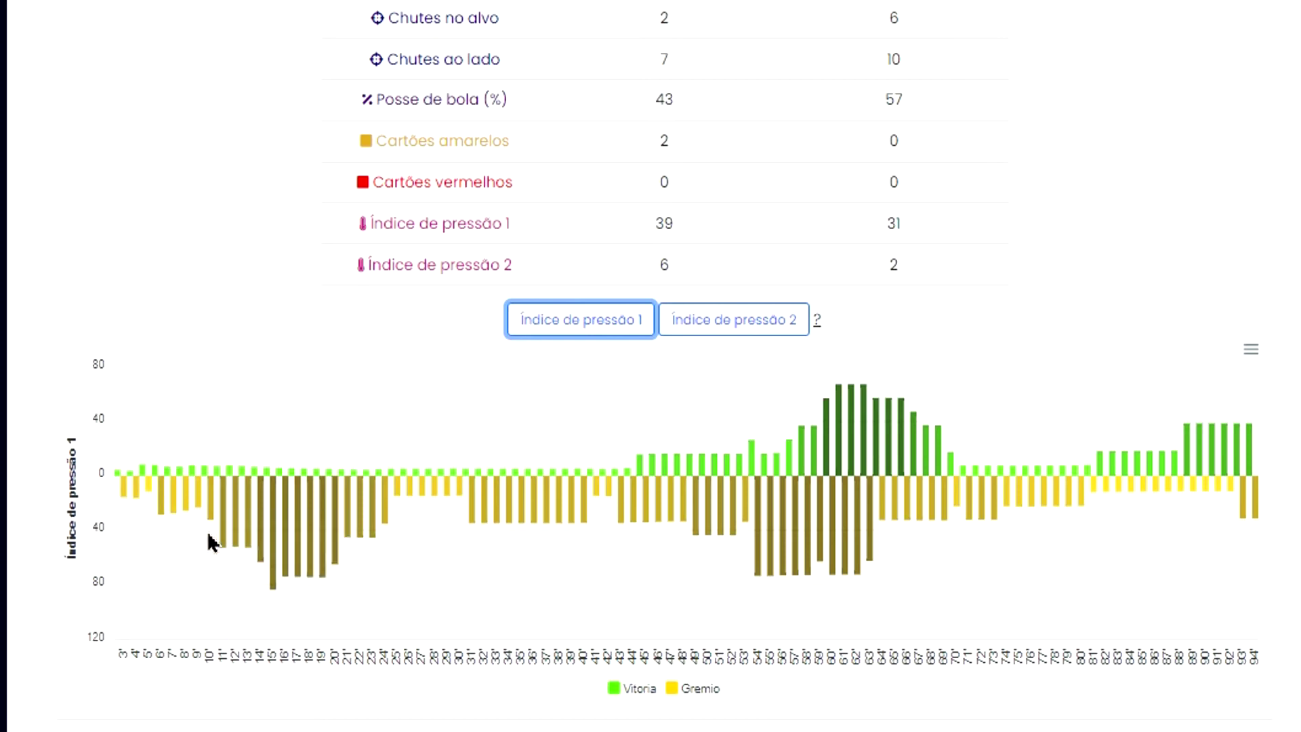
mouse_move(238, 537)
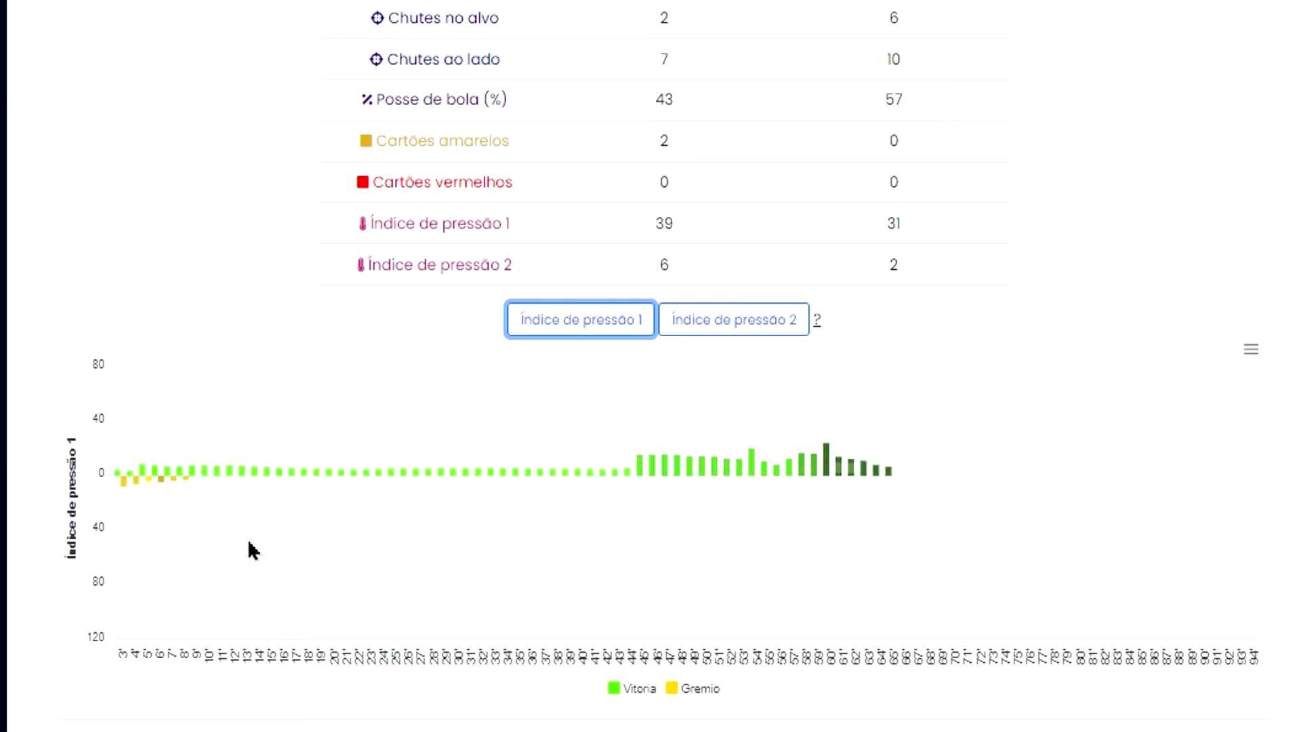
mouse_move(321, 549)
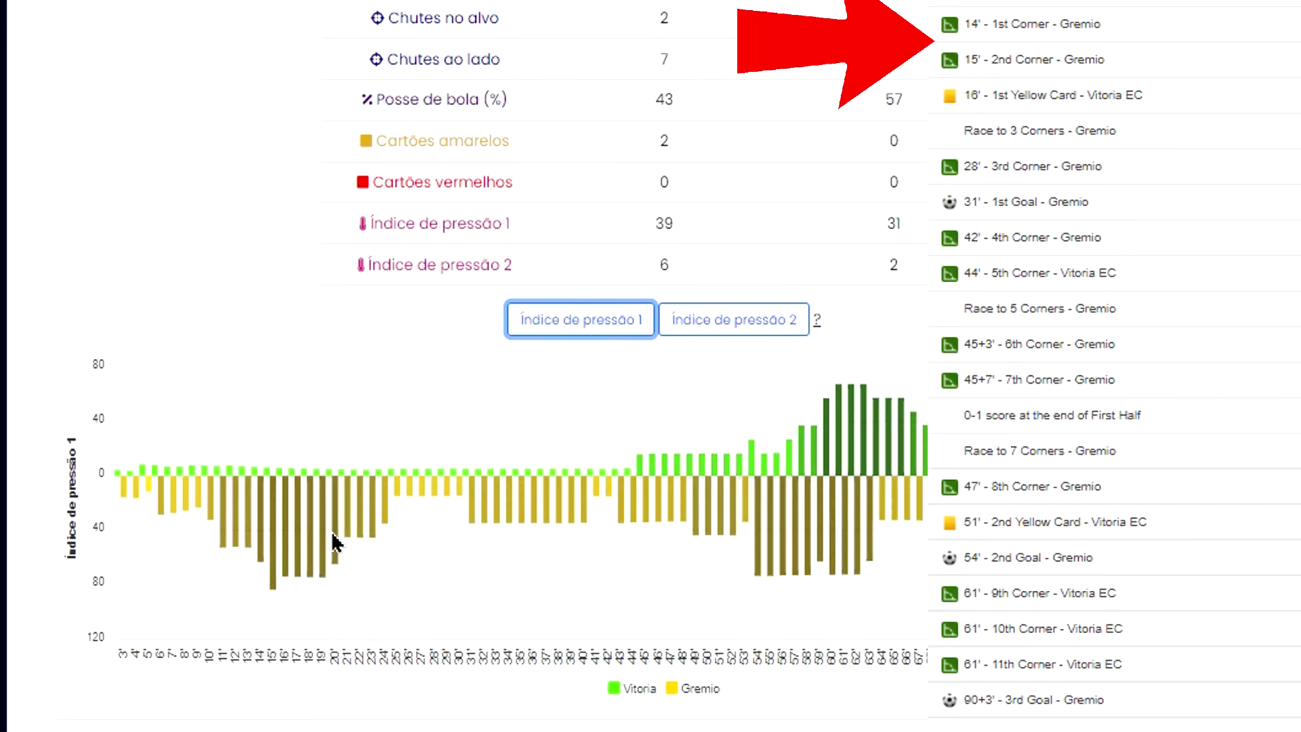